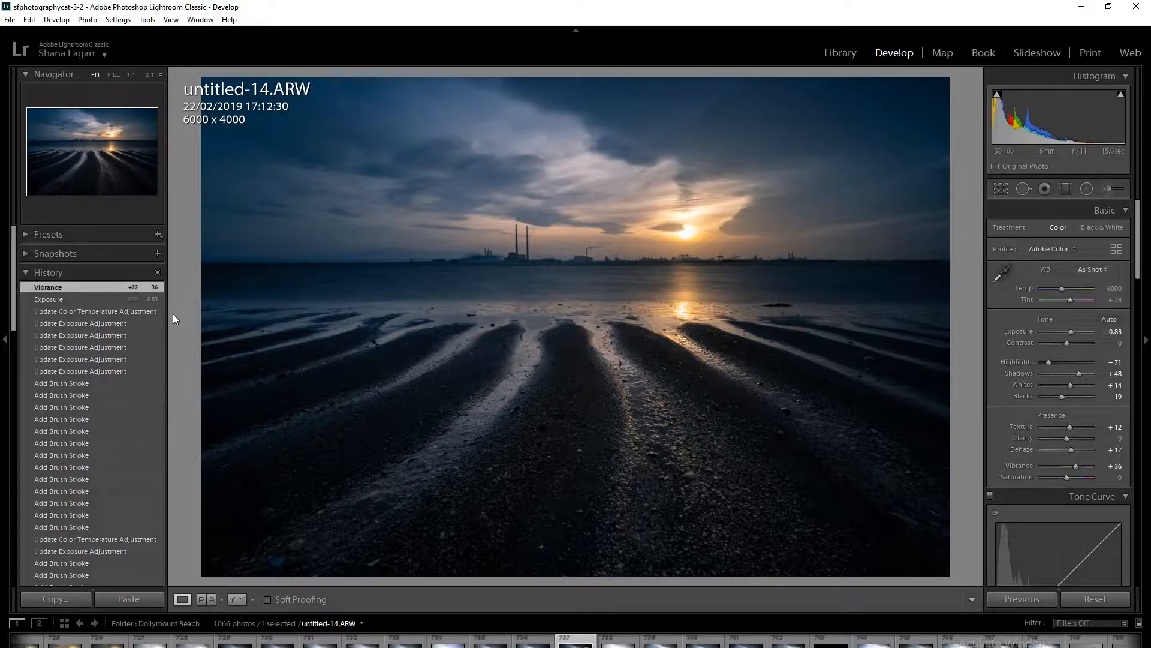
# Step: Return the photo to its Import history state and enable lens profile corrections
pyautogui.scroll(-15, 135, 437)
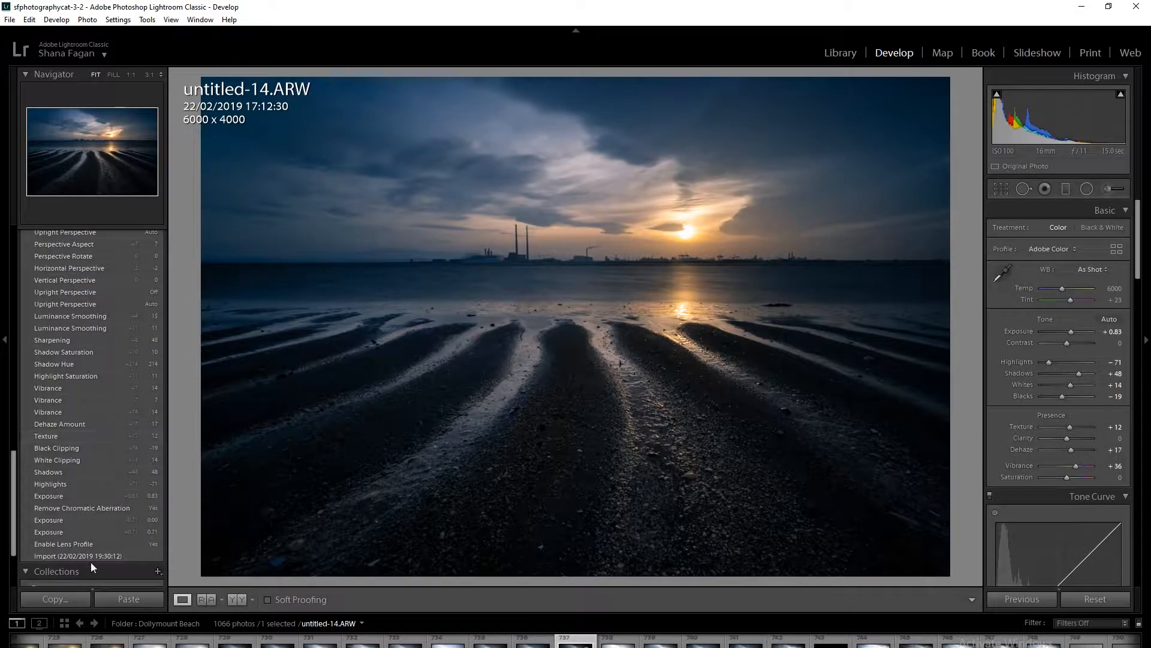
pyautogui.click(93, 554)
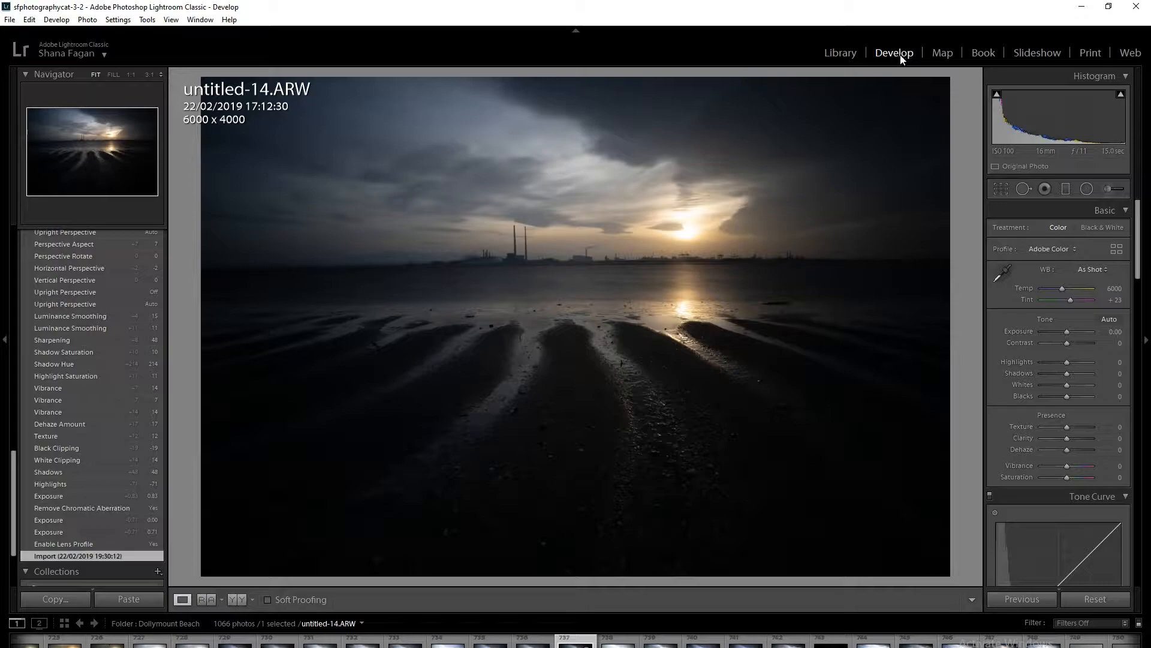
pyautogui.scroll(-5, 1026, 296)
pyautogui.scroll(-10, 1027, 296)
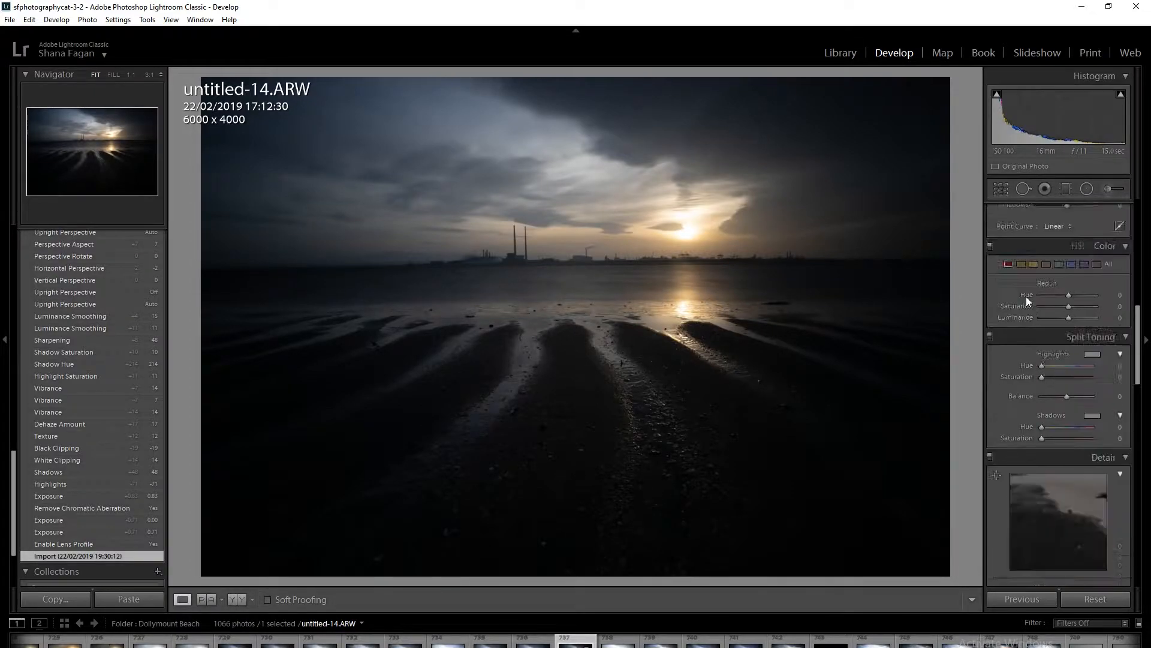
pyautogui.click(1031, 385)
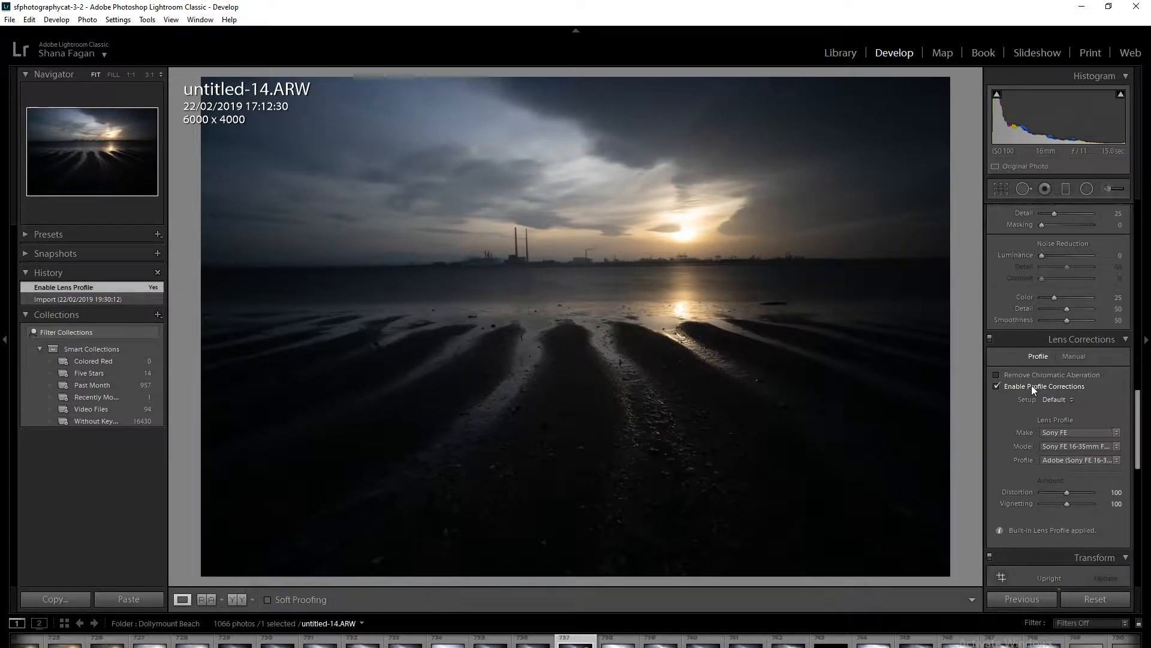
pyautogui.scroll(10, 1027, 403)
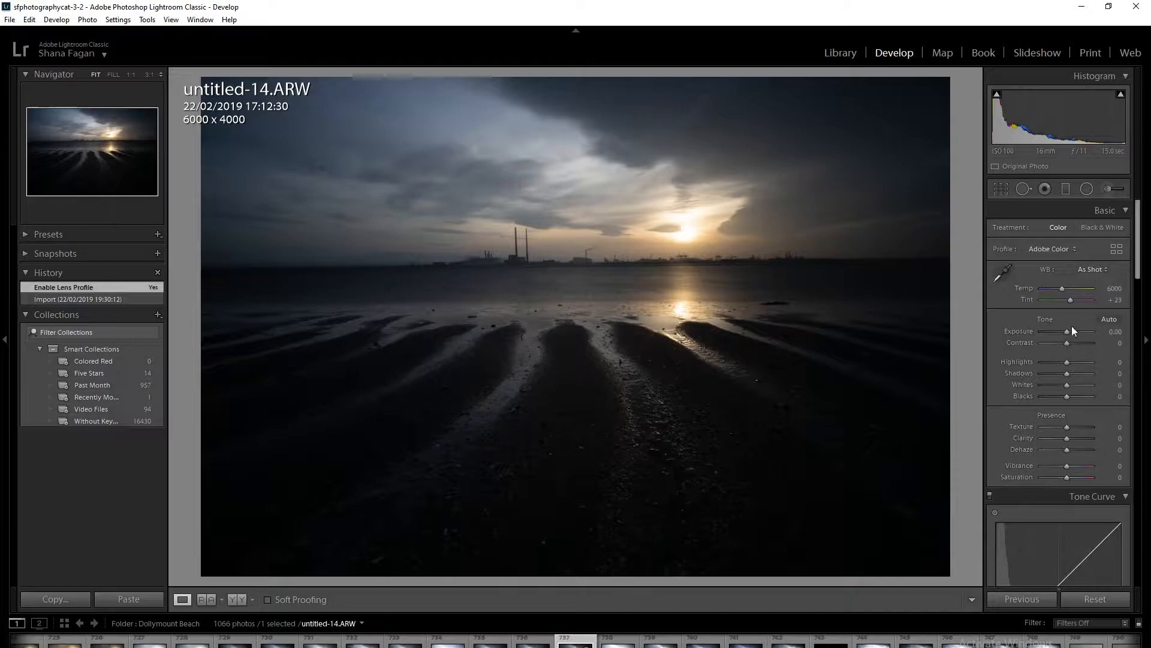
pyautogui.moveTo(1067, 331); pyautogui.dragTo(1070, 330)
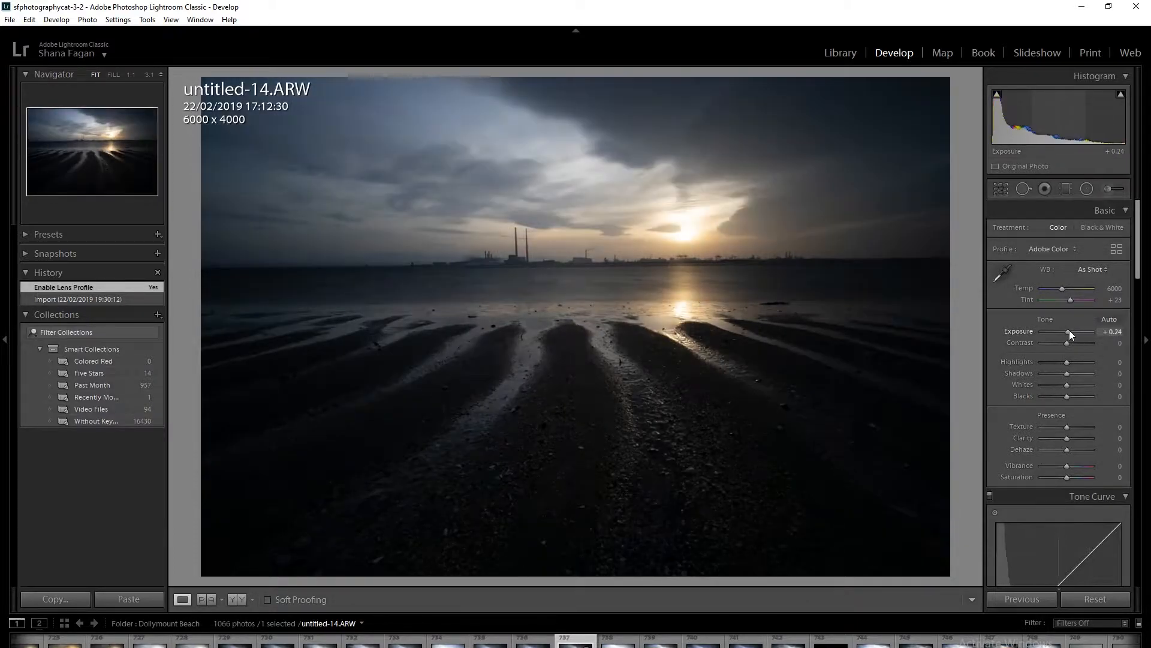
pyautogui.click(1110, 331)
pyautogui.write('0')
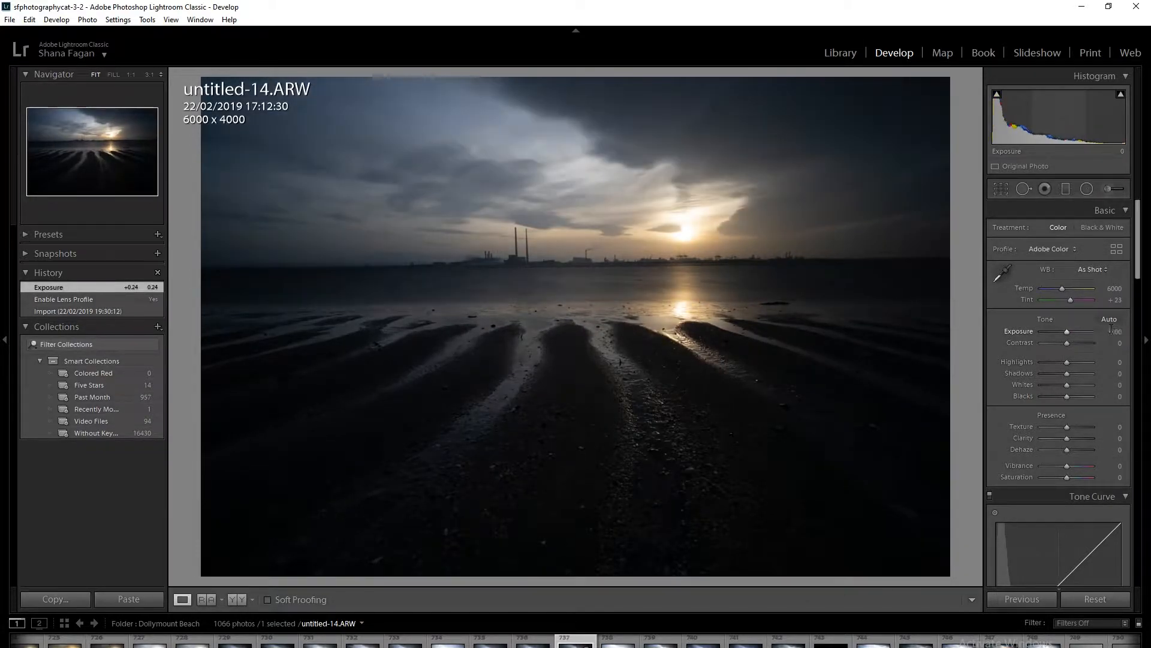
pyautogui.press('Return')
# Step: Turn on chromatic aberration removal in the lens corrections
pyautogui.scroll(-5, 998, 348)
pyautogui.scroll(-6, 998, 360)
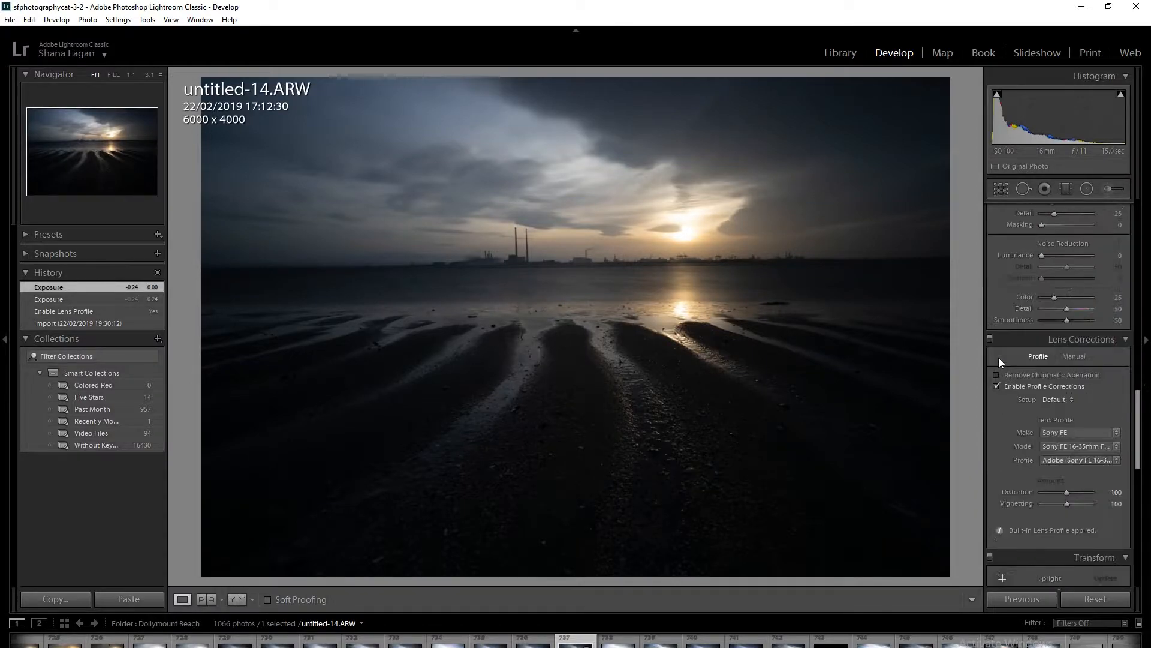
pyautogui.click(1025, 378)
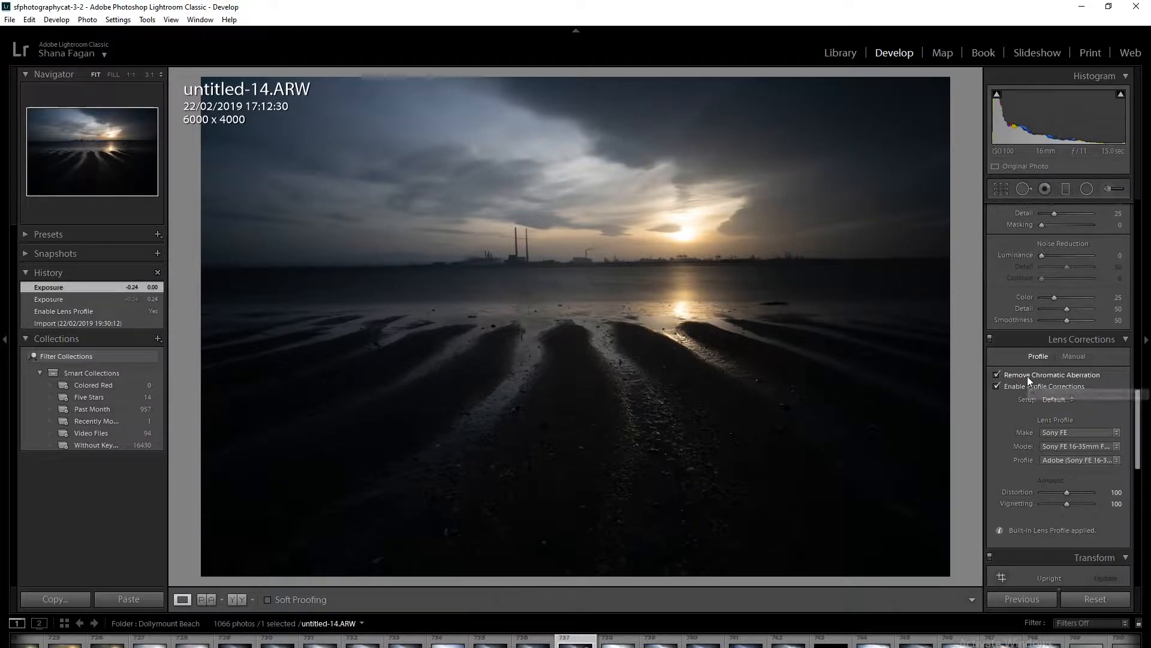
# Step: Set the photo's tone values to Exposure +1.07, Highlights -74 and Shadows +55
pyautogui.scroll(10, 1010, 430)
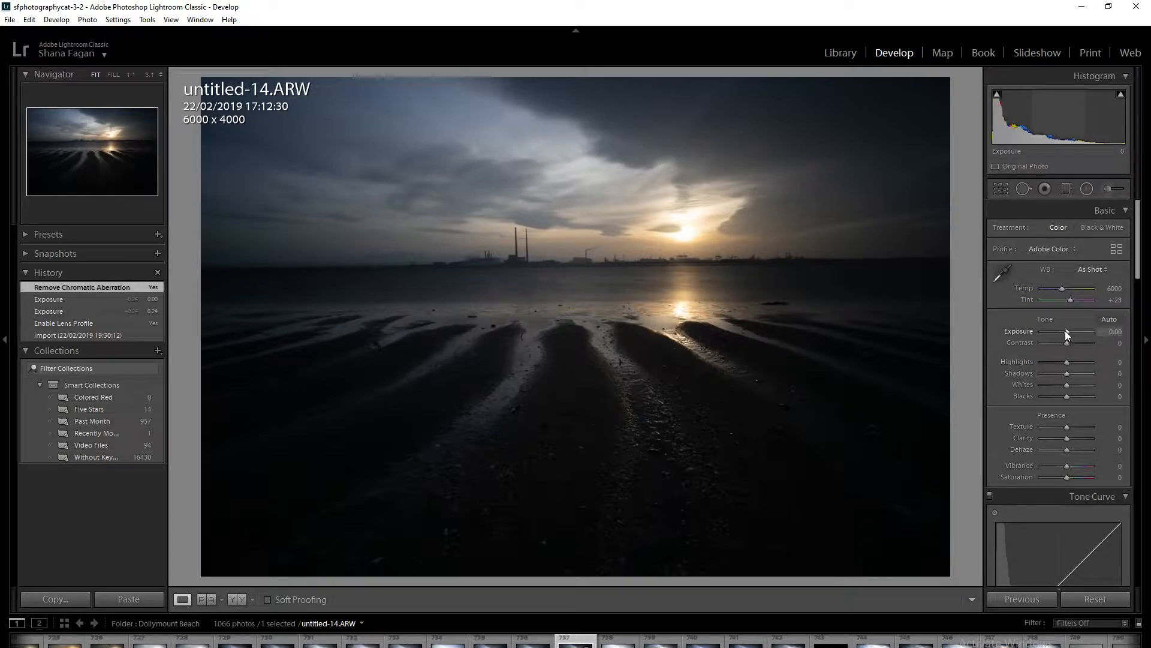
pyautogui.moveTo(1068, 330); pyautogui.dragTo(1048, 362)
pyautogui.moveTo(1067, 373); pyautogui.dragTo(1080, 374)
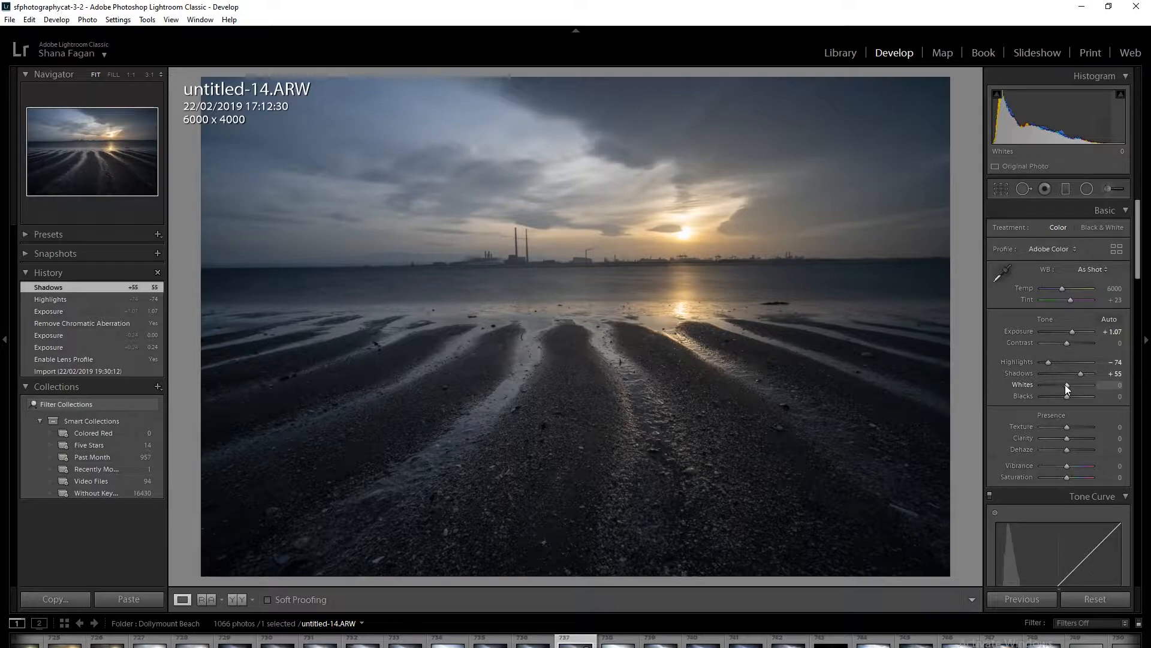
# Step: Set Whites to +21 and Blacks to -19, using the clipping preview to judge each limit
pyautogui.press('alt')
pyautogui.keyDown('alt'); pyautogui.click(1066, 386); pyautogui.keyUp('alt')
pyautogui.moveTo(1066, 387); pyautogui.dragTo(1071, 387)
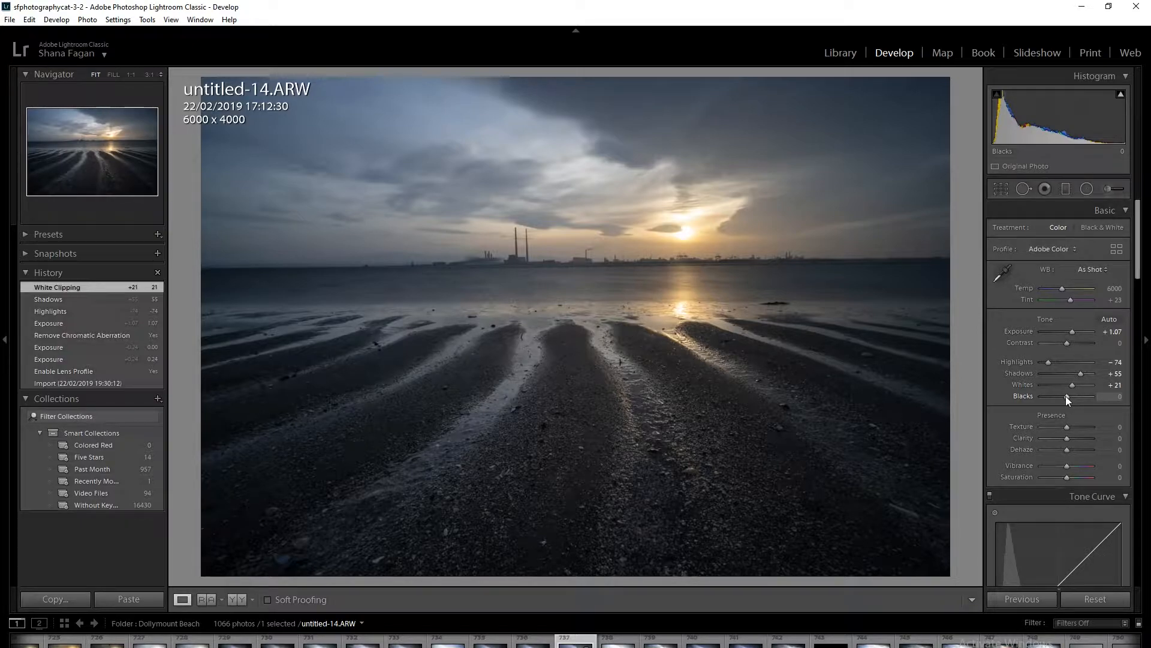
pyautogui.press('alt')
pyautogui.keyDown('alt'); pyautogui.click(1066, 395); pyautogui.keyUp('alt')
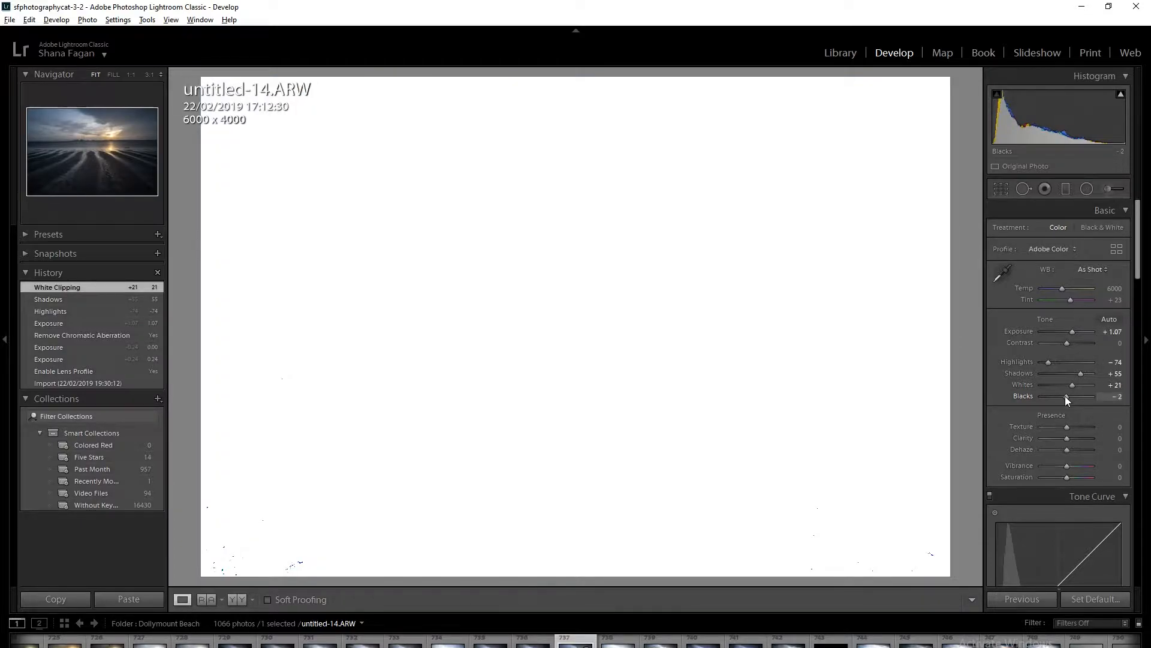
pyautogui.moveTo(1066, 396); pyautogui.dragTo(1061, 396)
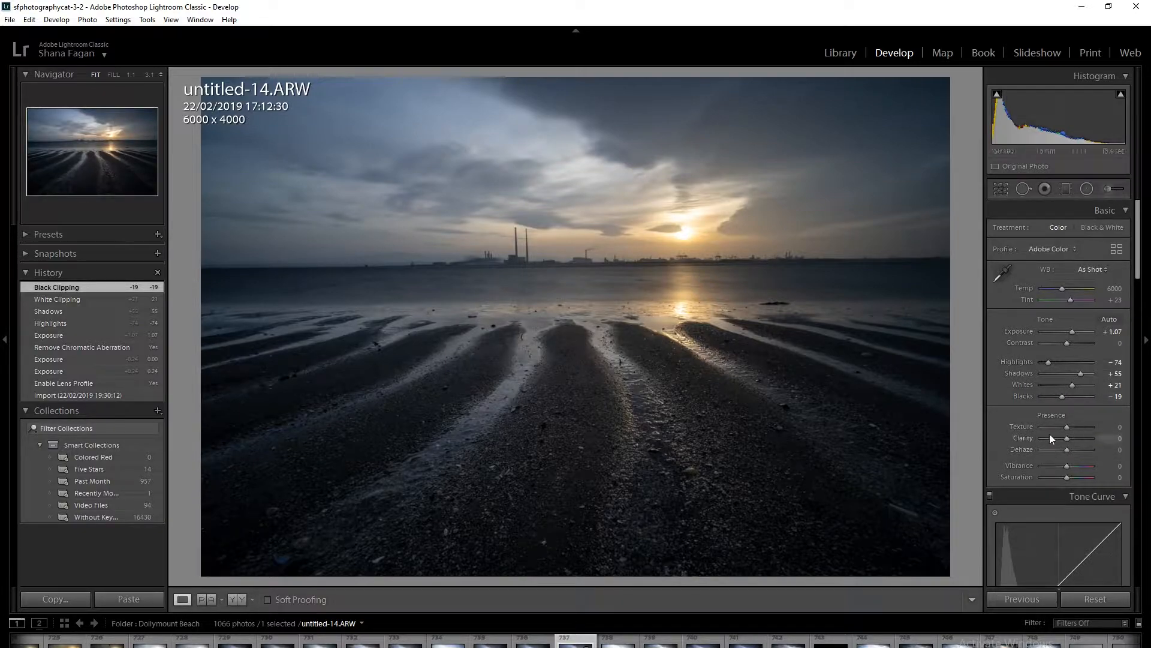
# Step: Set the Presence adjustments to Texture +21, Dehaze +19 and Vibrance +20
pyautogui.scroll(-3, 1070, 425)
pyautogui.scroll(3, 1047, 368)
pyautogui.moveTo(1064, 426); pyautogui.dragTo(1071, 451)
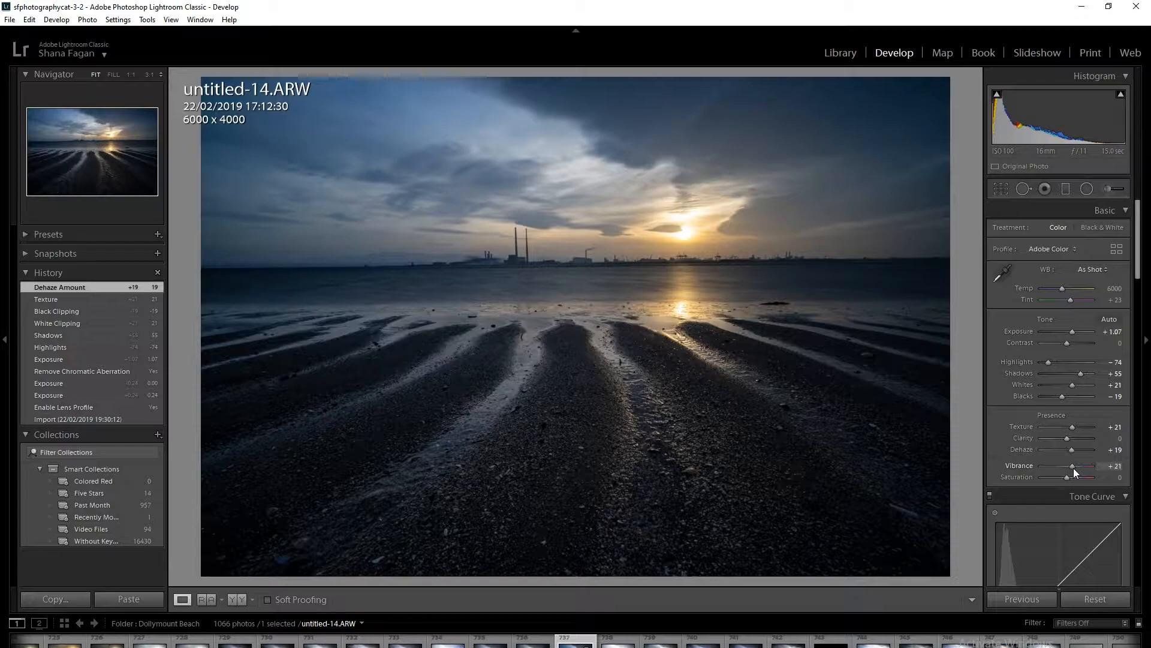
pyautogui.moveTo(1074, 467); pyautogui.dragTo(1073, 467)
pyautogui.click(1113, 466)
pyautogui.write('20')
pyautogui.press('Return')
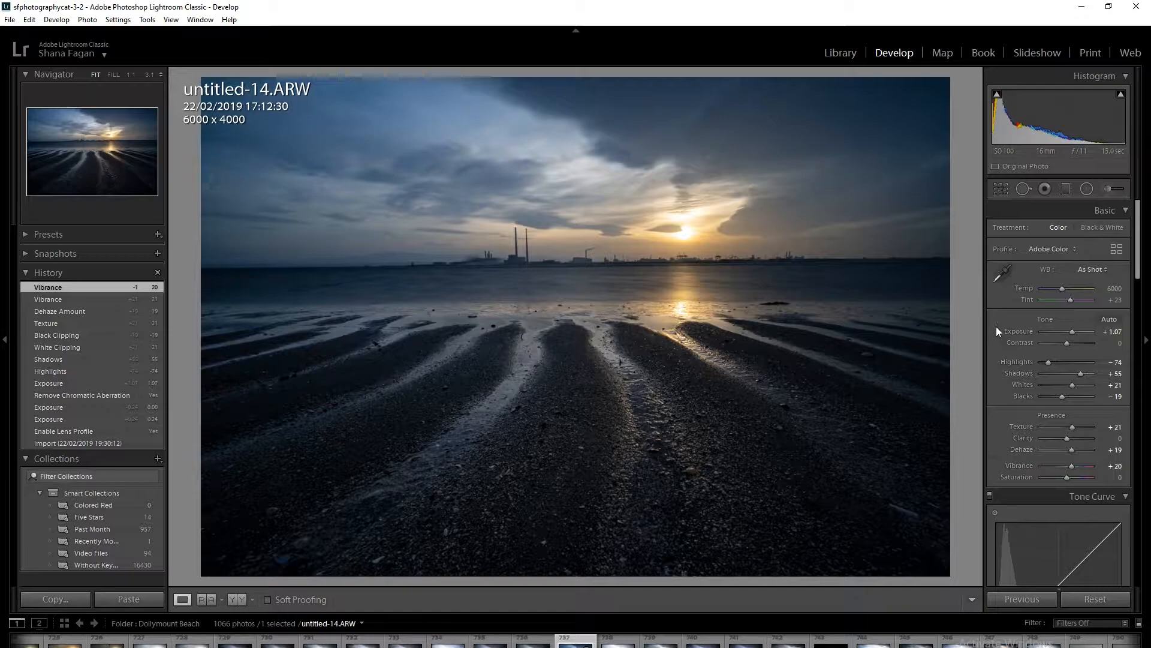
# Step: Split-tone the photo with highlight saturation 13, shadow hue 223 and shadow saturation 11
pyautogui.scroll(-3, 1021, 373)
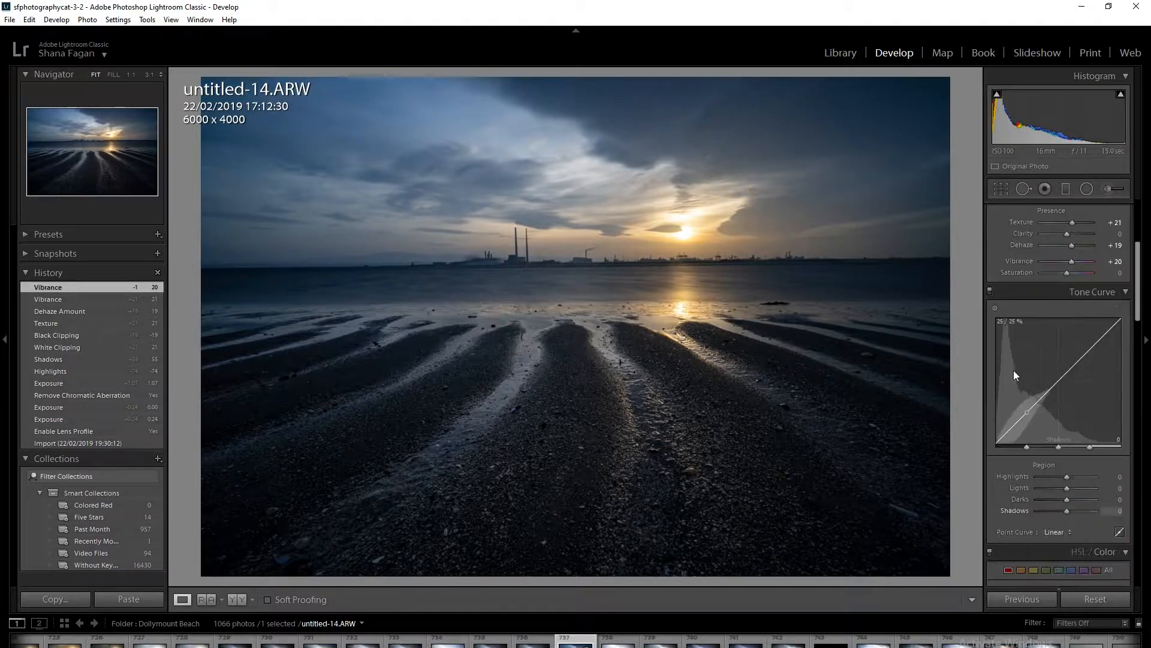
pyautogui.scroll(-8, 1019, 366)
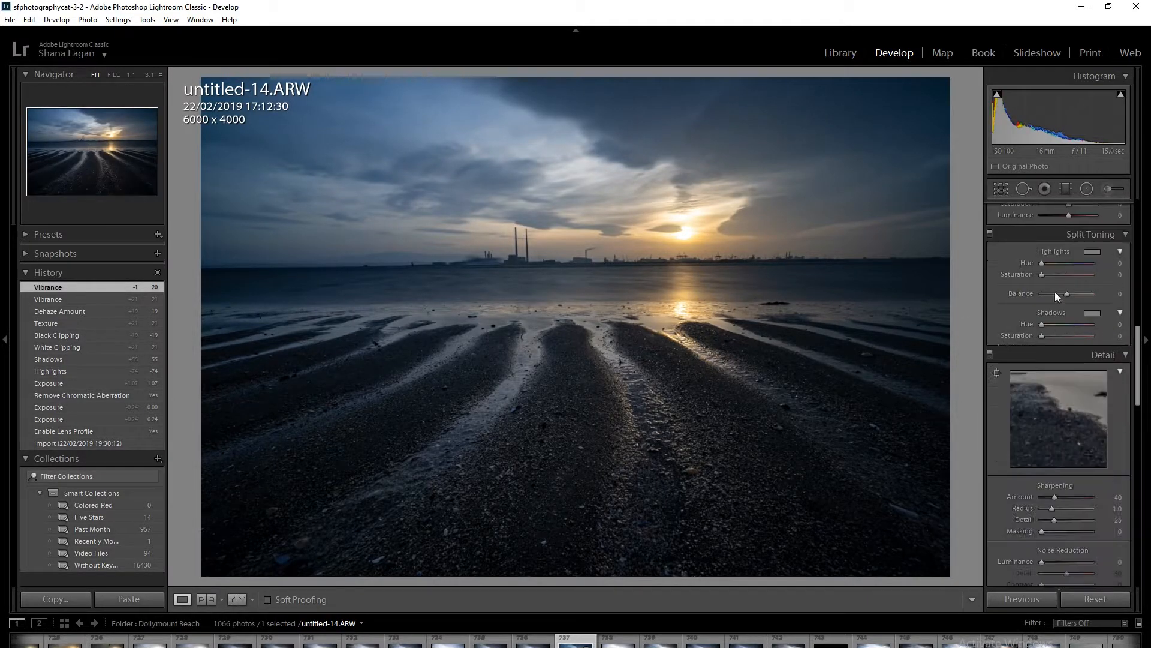
pyautogui.scroll(3, 1019, 290)
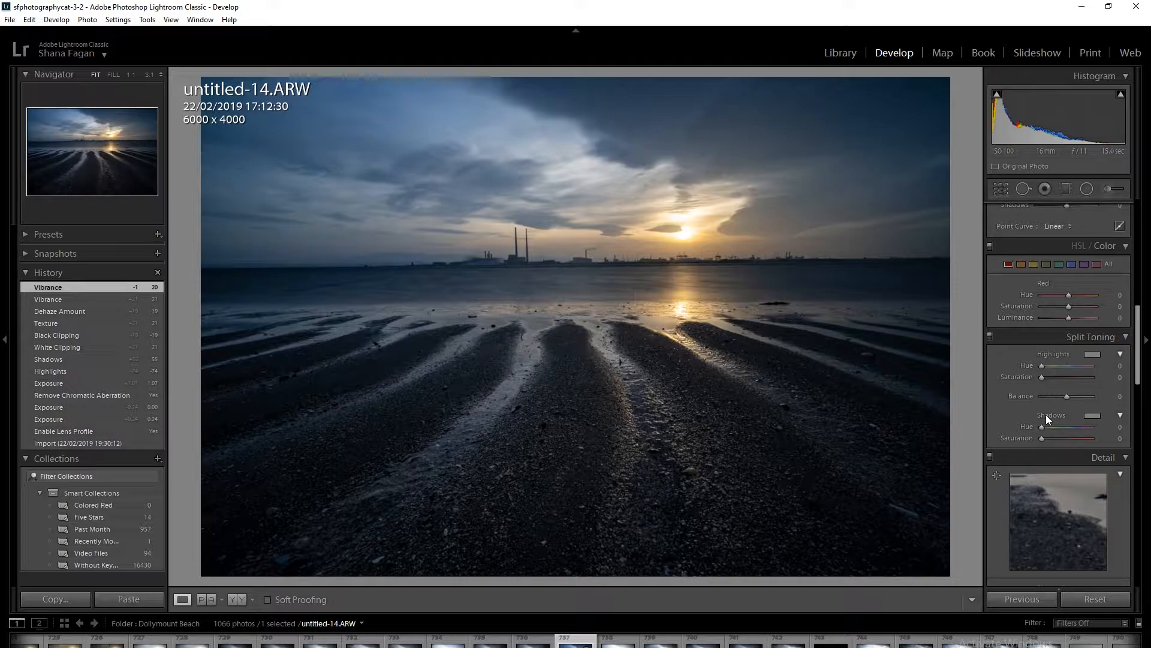
pyautogui.moveTo(1042, 365); pyautogui.dragTo(1047, 377)
pyautogui.doubleClick(1037, 365)
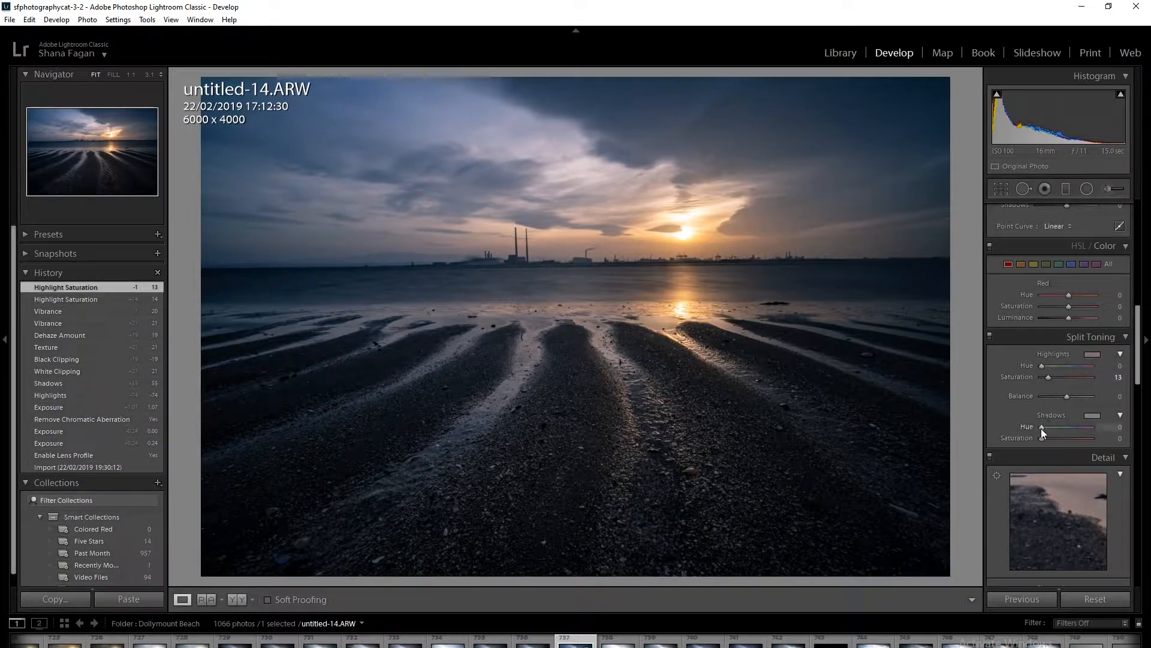
pyautogui.moveTo(1047, 425)
pyautogui.mouseDown()
pyautogui.moveTo(1072, 430)
pyautogui.moveTo(1048, 438)
pyautogui.mouseUp()
# Step: Set the luminance noise reduction to 20
pyautogui.scroll(-3, 1004, 398)
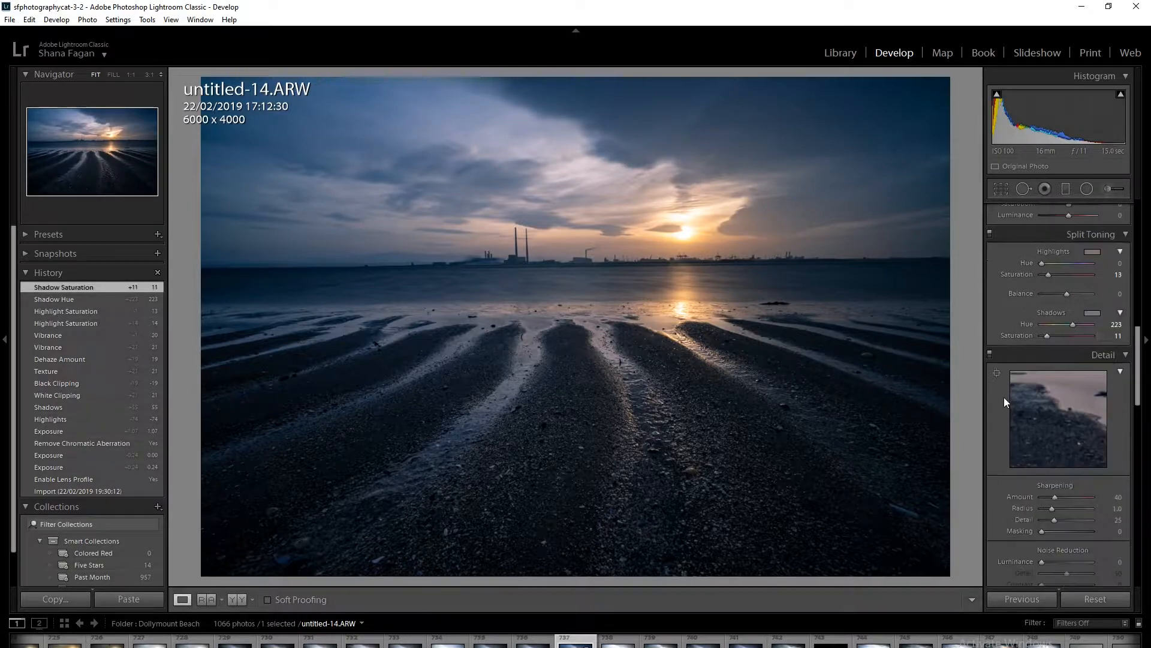
pyautogui.scroll(-3, 1005, 395)
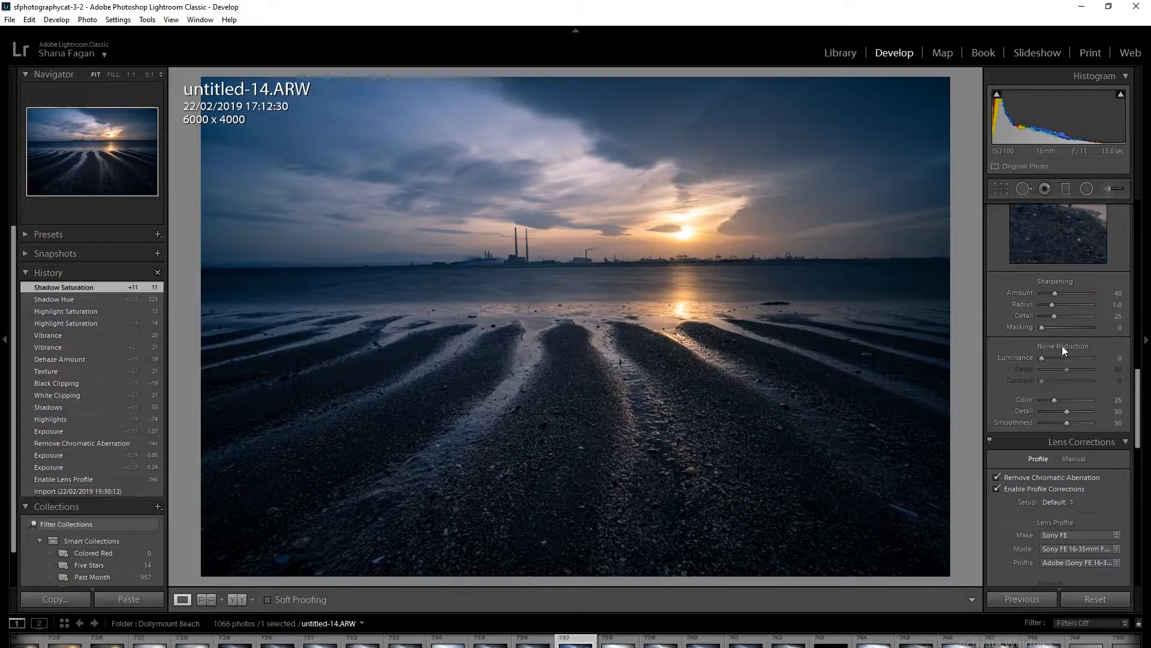
pyautogui.click(1119, 358)
pyautogui.write('20')
pyautogui.press('Return')
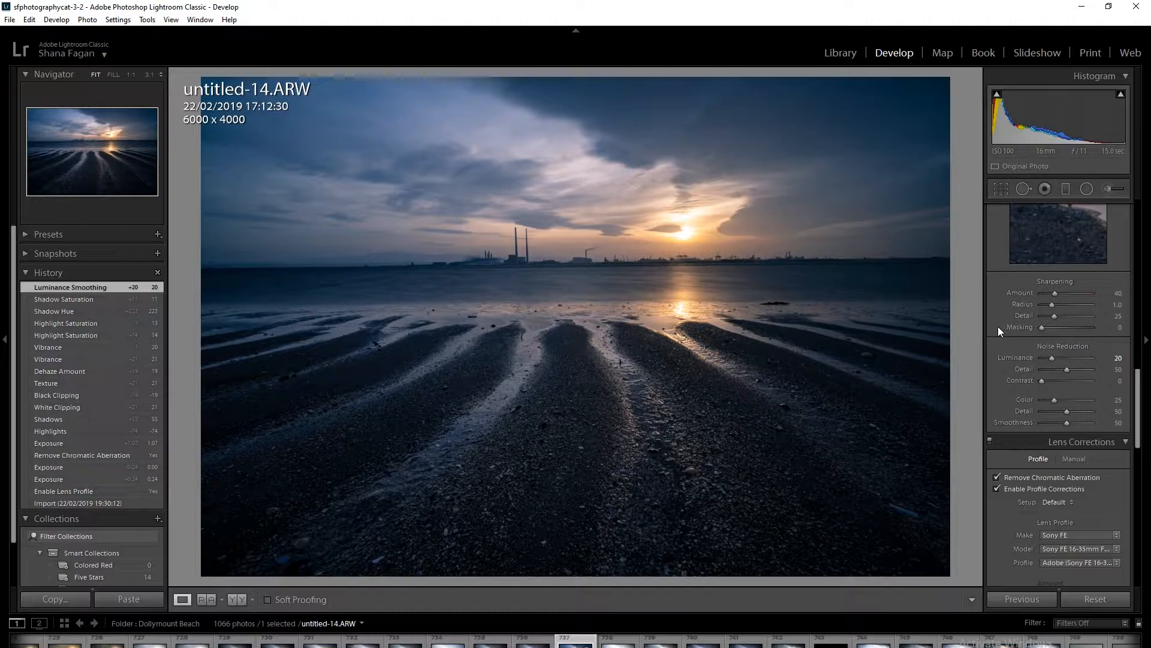
# Step: Straighten the horizon with the Auto Upright correction, comparing it against Off
pyautogui.scroll(-5, 1000, 331)
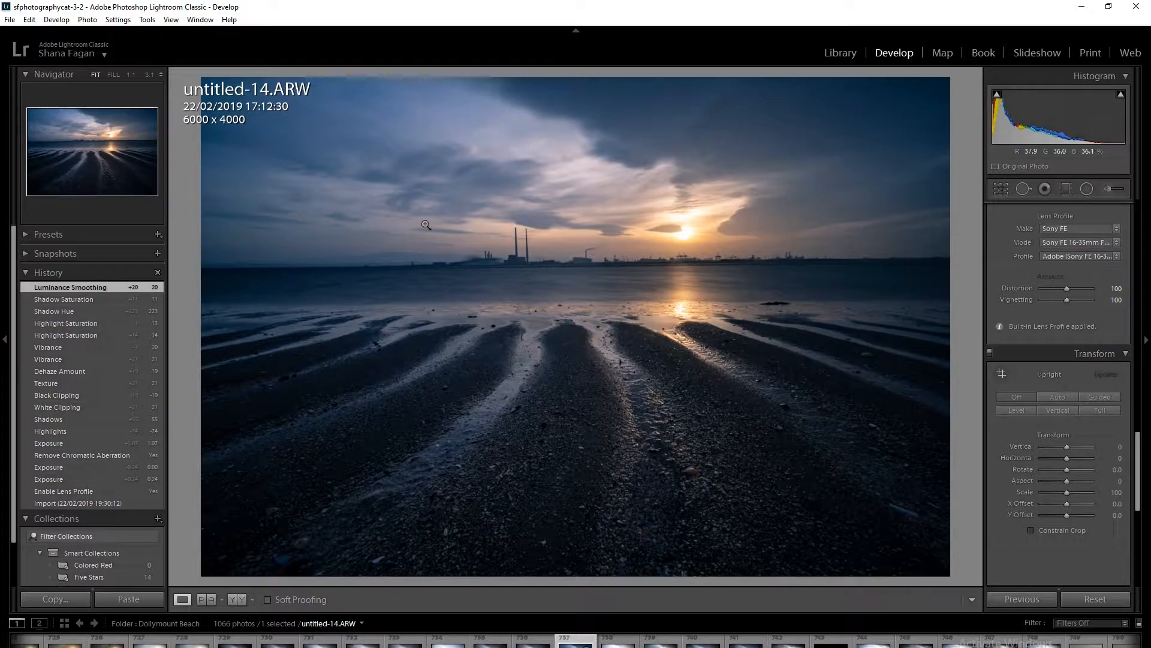
pyautogui.click(1055, 396)
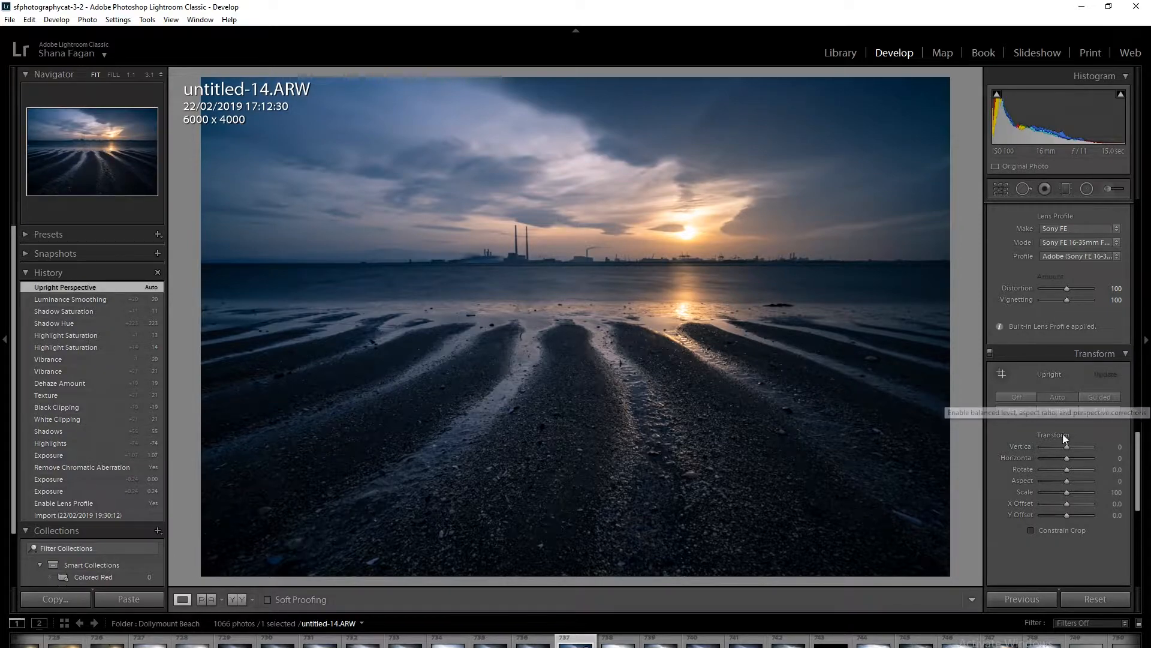
pyautogui.click(1014, 398)
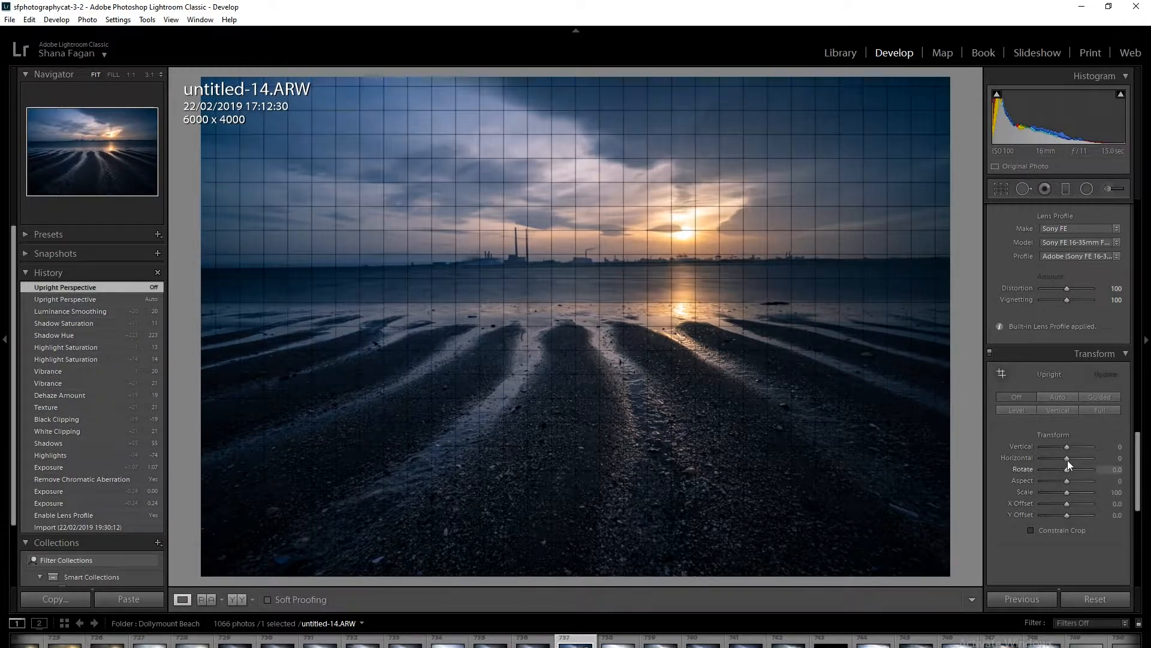
pyautogui.click(1054, 396)
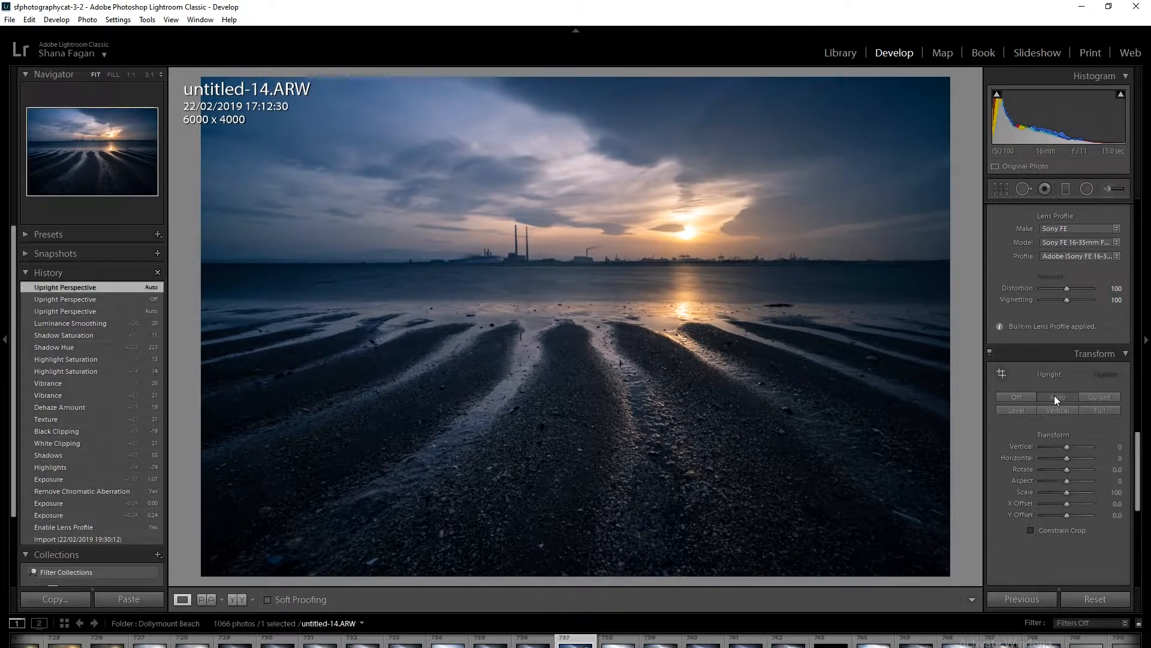
# Step: Add a diagonal graduated filter with the Burn (Darken) effect over the upper-left sky, ending near the chimneys
pyautogui.scroll(-3, 1024, 452)
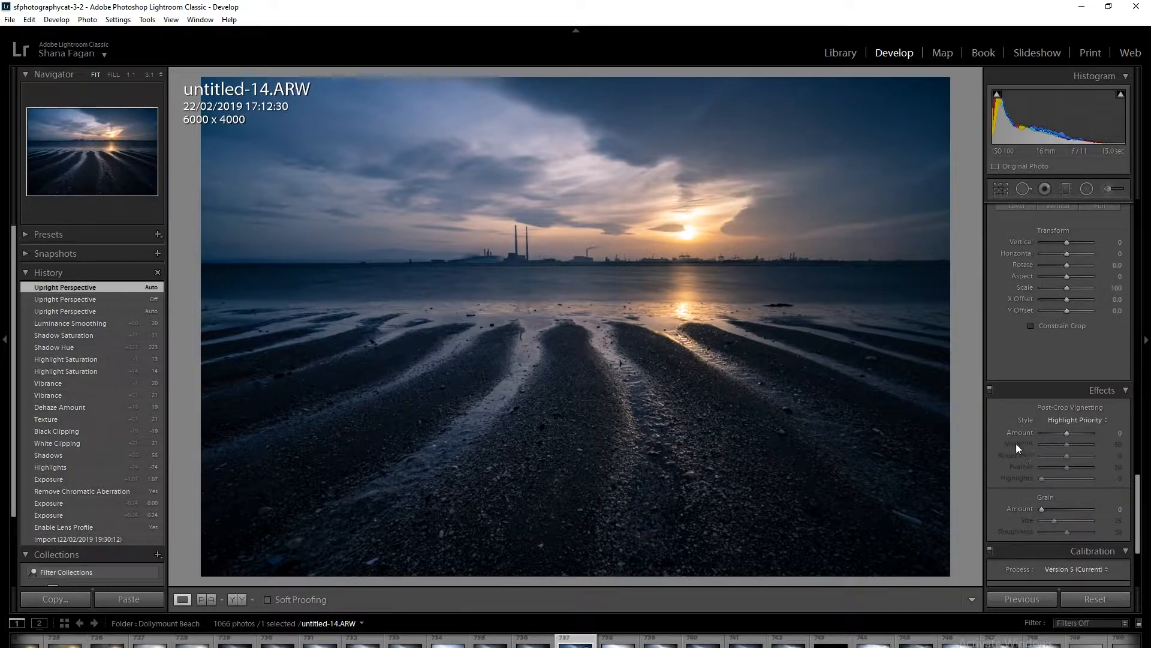
pyautogui.scroll(-3, 1016, 444)
pyautogui.scroll(10, 1015, 420)
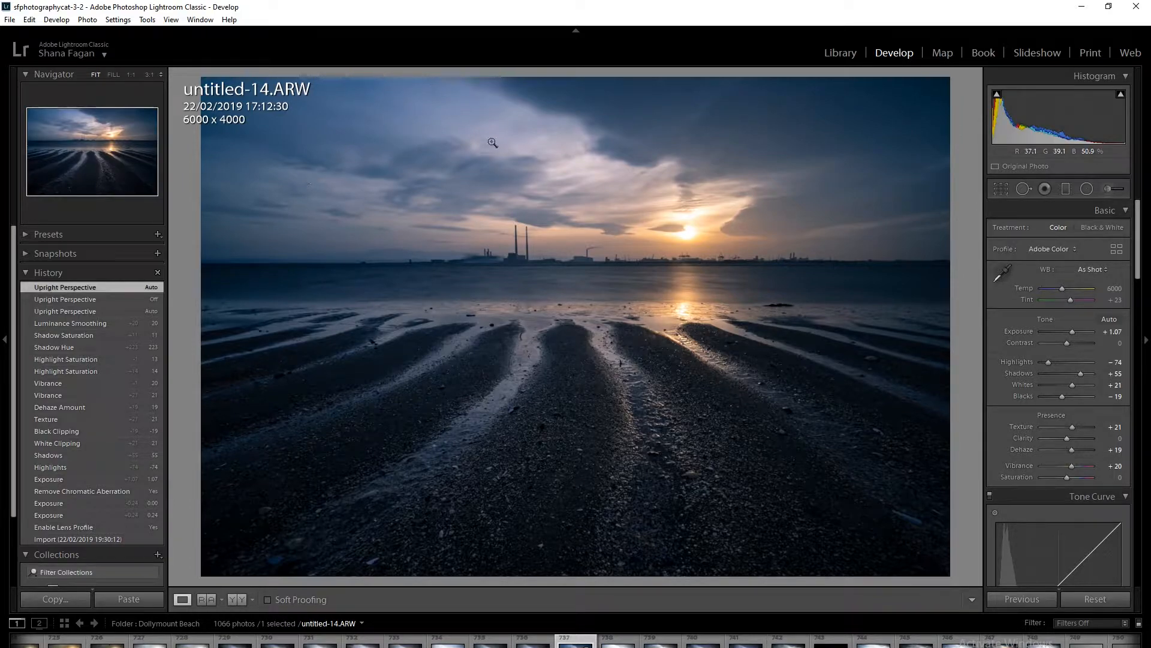
pyautogui.click(1066, 189)
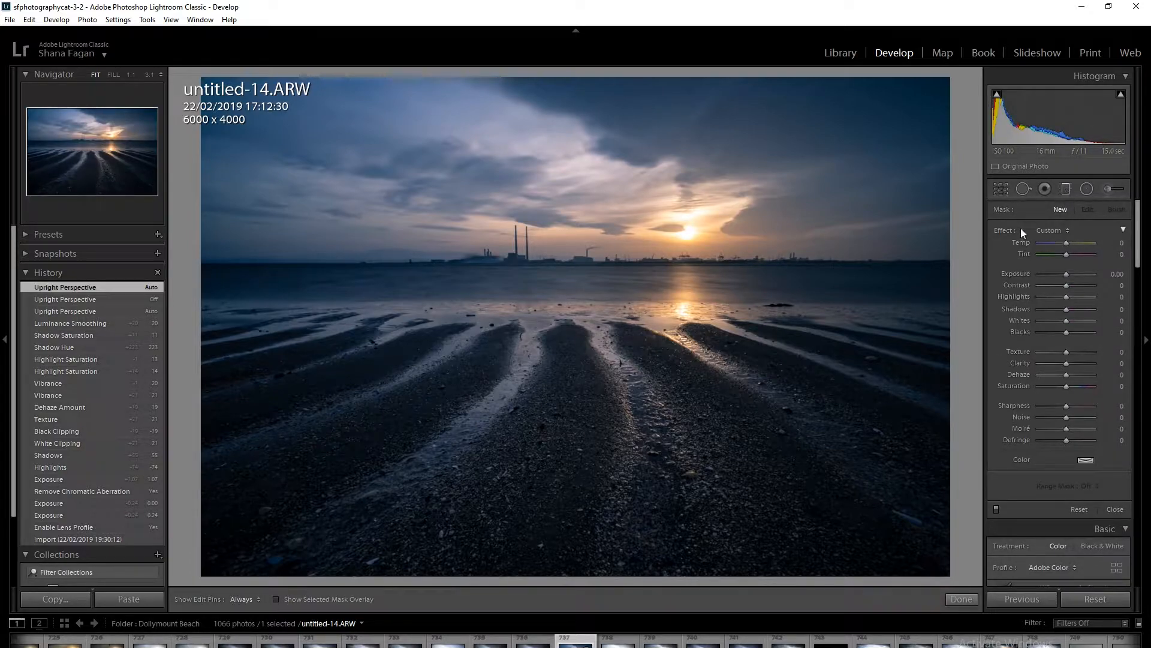
pyautogui.click(1053, 231)
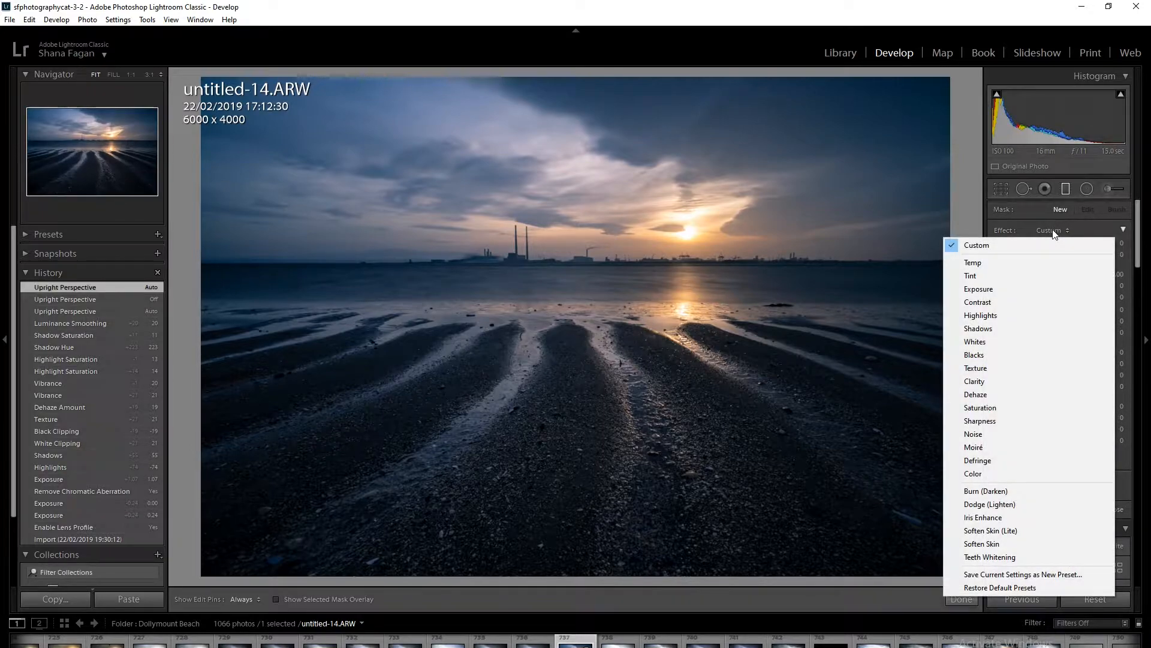
pyautogui.click(990, 492)
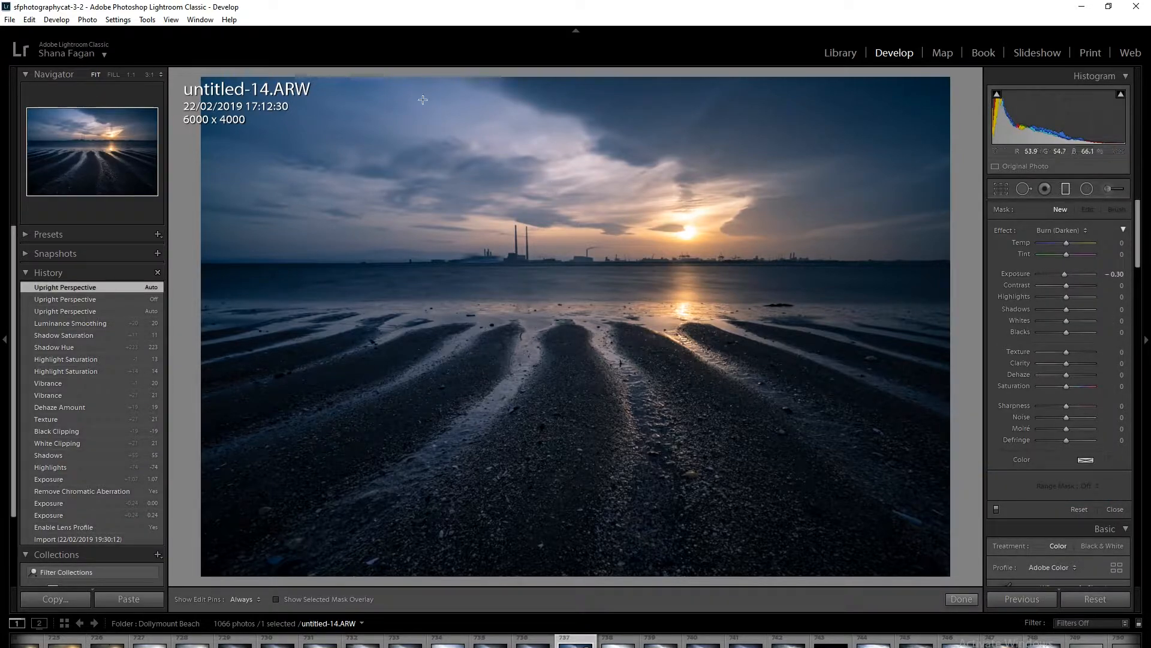
pyautogui.moveTo(382, 73); pyautogui.dragTo(399, 228)
pyautogui.moveTo(500, 239); pyautogui.dragTo(515, 277)
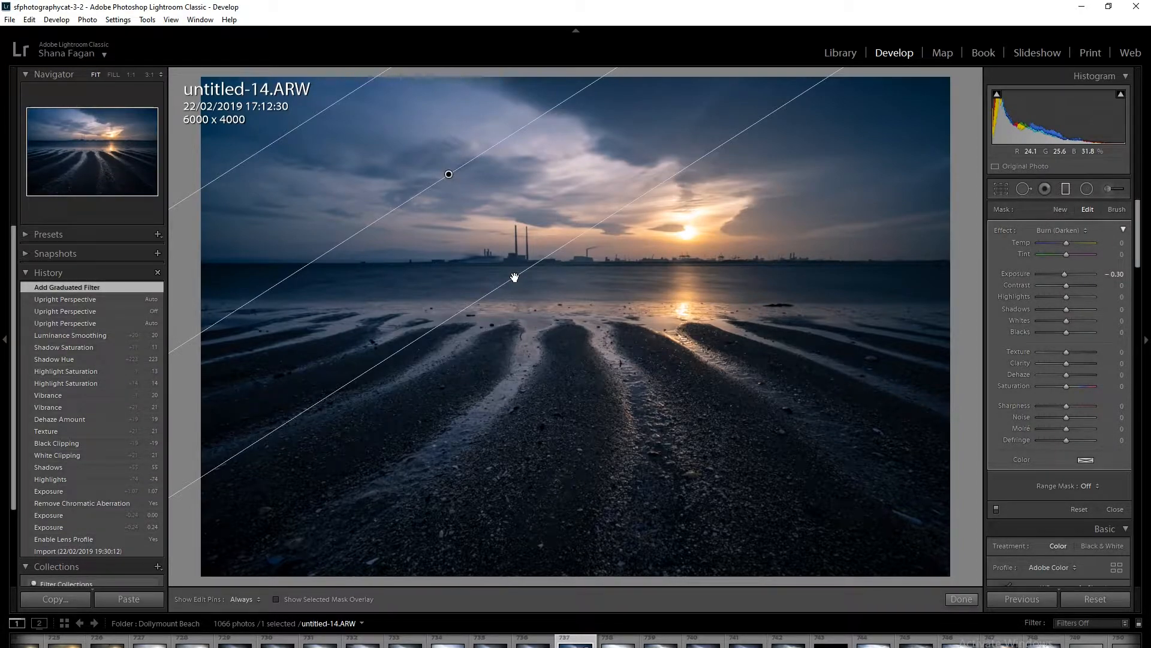
# Step: Show the mask overlay for the graduated filter and set its range mask to Color
pyautogui.click(275, 599)
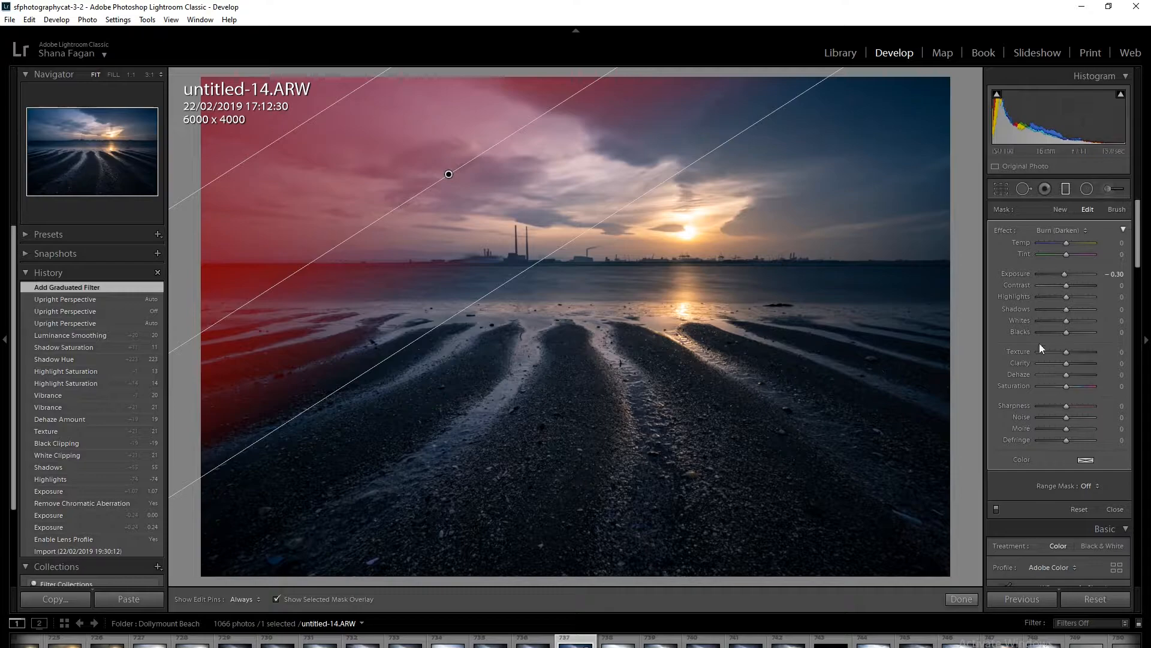
pyautogui.click(1089, 486)
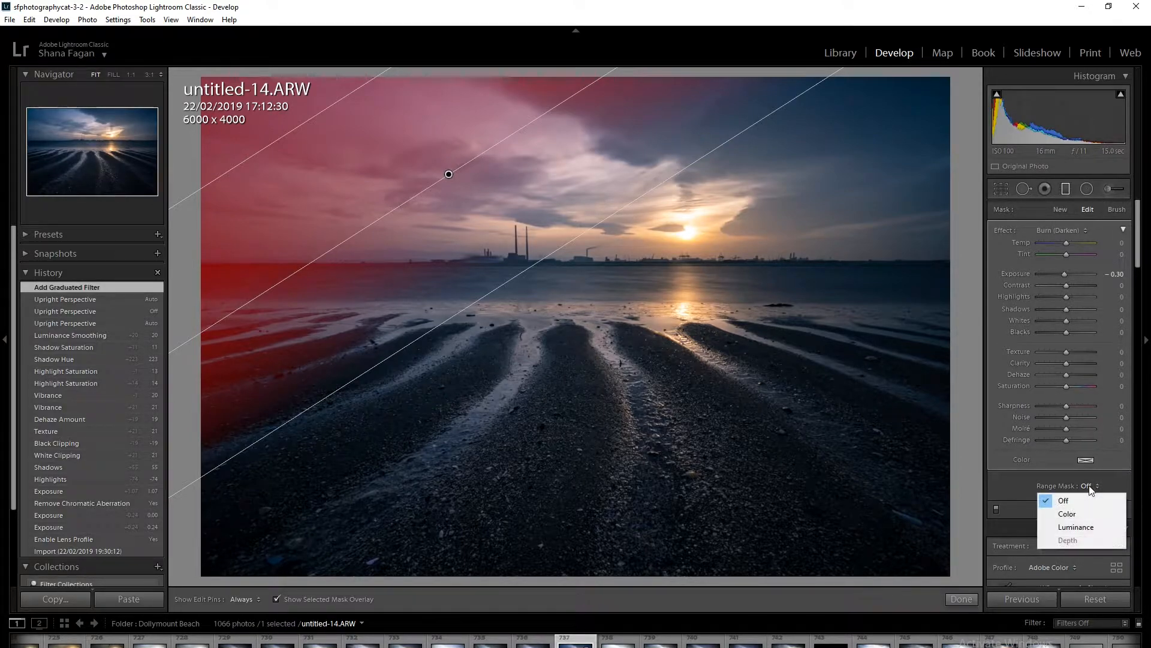
pyautogui.click(1071, 518)
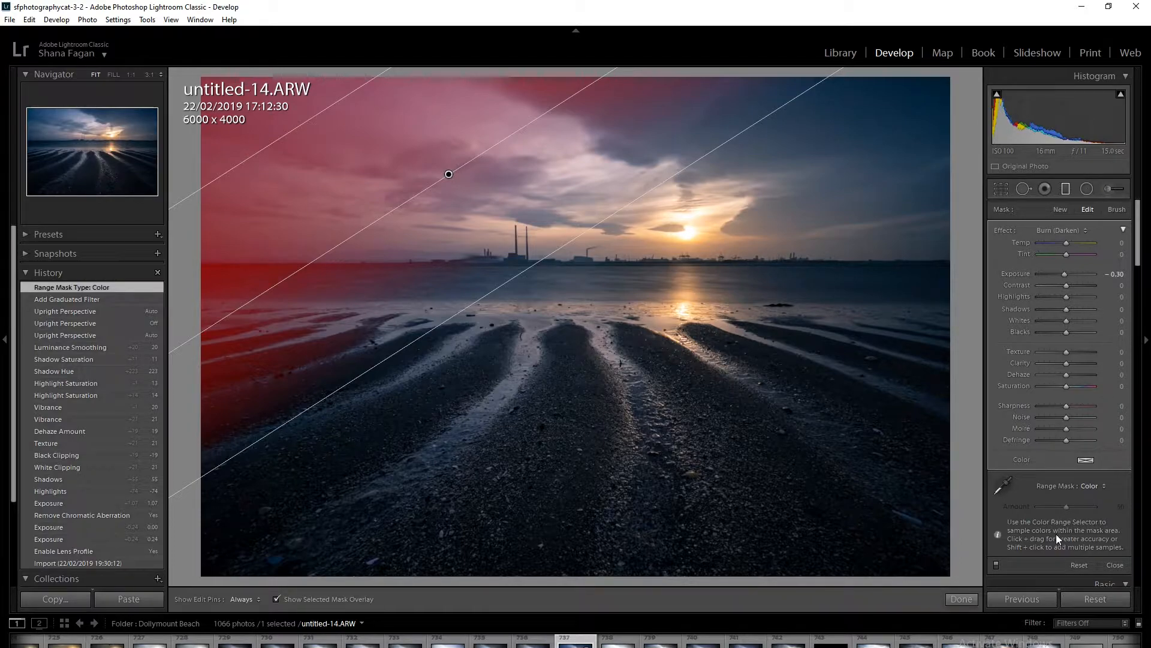
# Step: Sample several points of the sky left of the chimneys for the filter's color range mask
pyautogui.click(1006, 485)
pyautogui.click(323, 204)
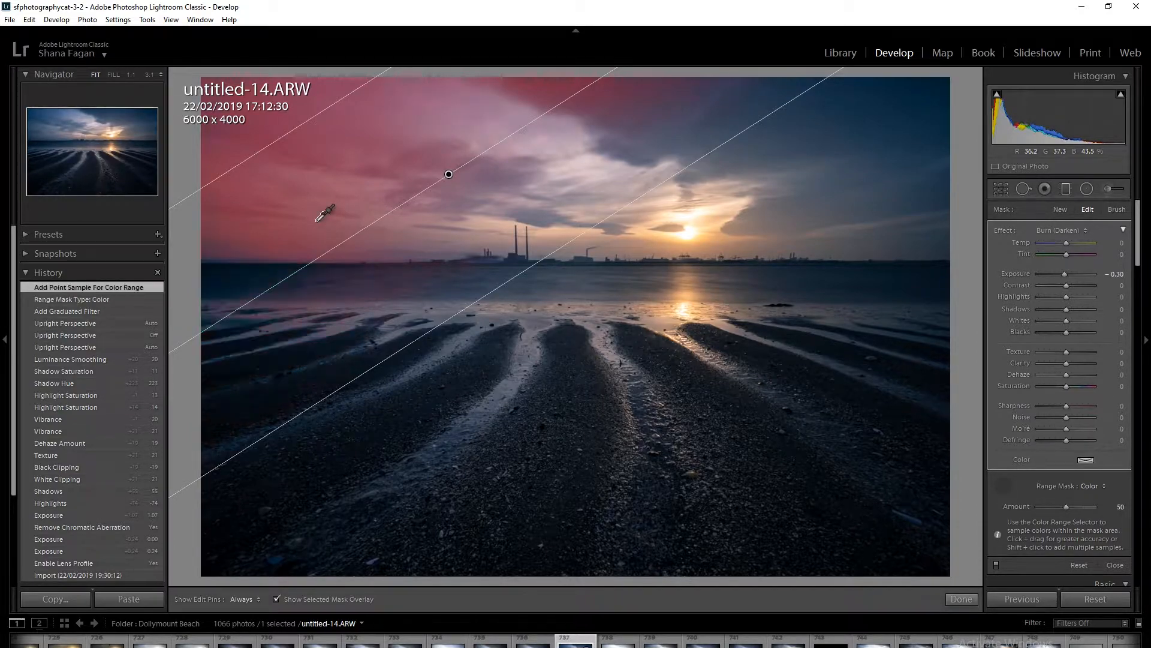
pyautogui.click(319, 200)
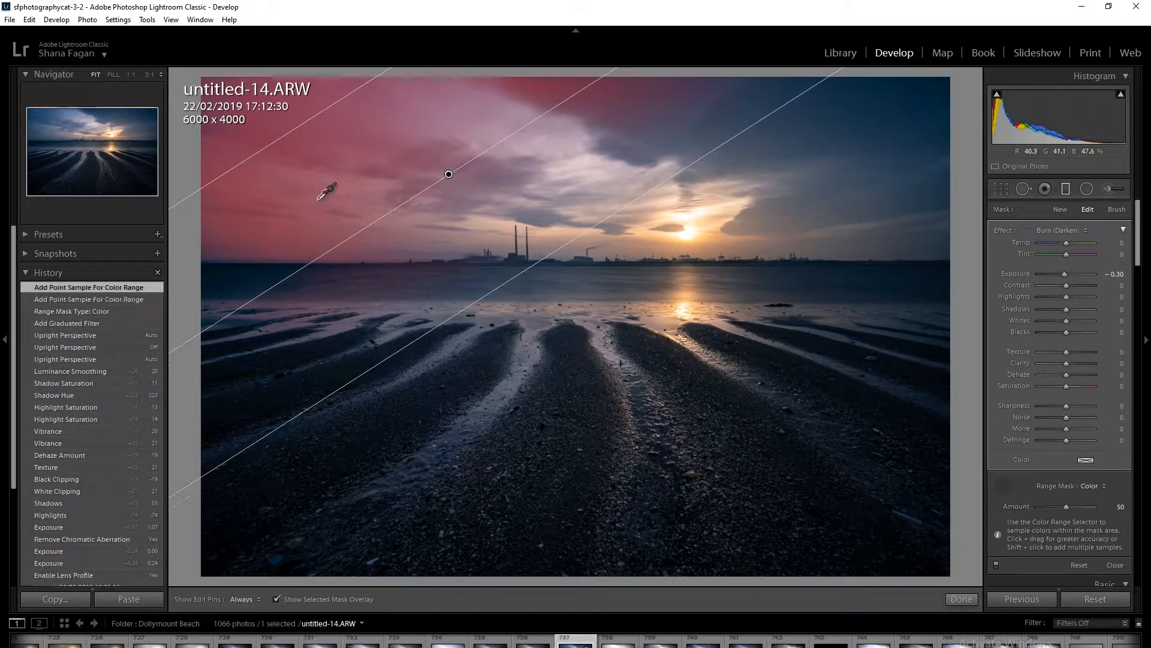
pyautogui.click(329, 194)
pyautogui.click(335, 201)
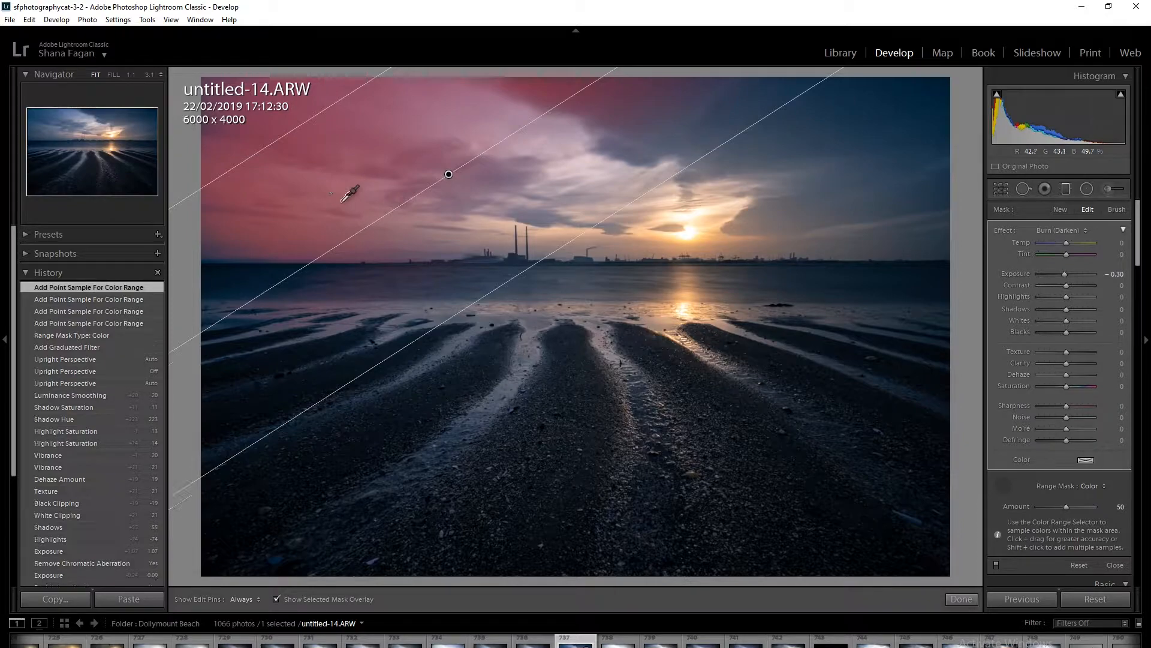
pyautogui.click(327, 203)
pyautogui.click(328, 193)
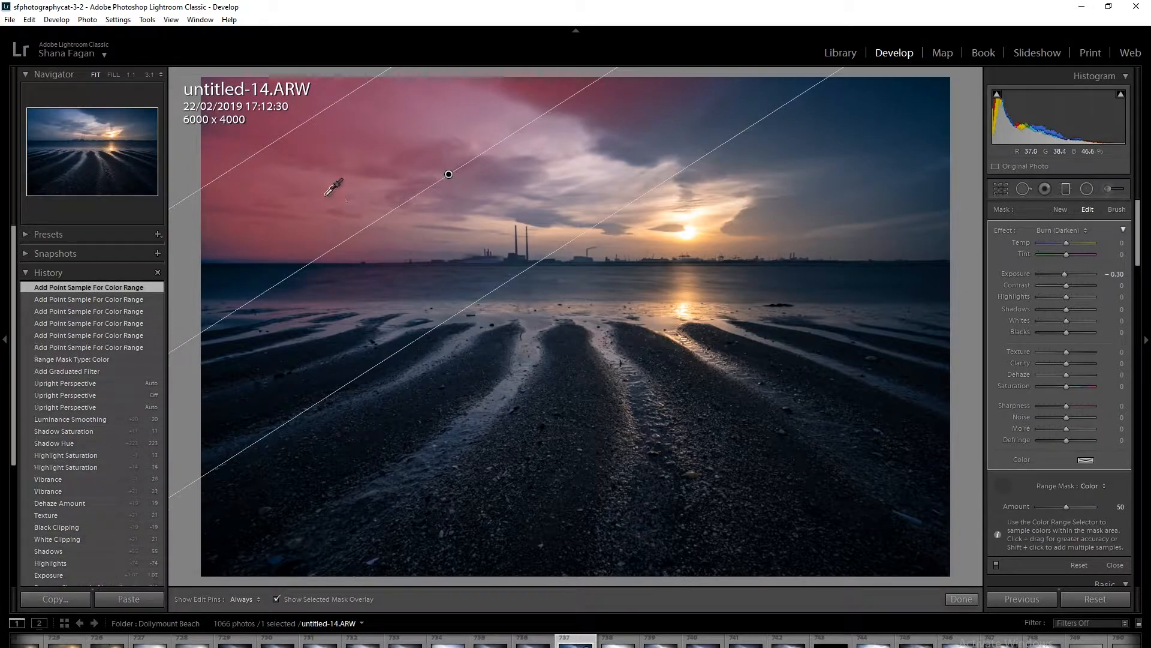
pyautogui.click(372, 205)
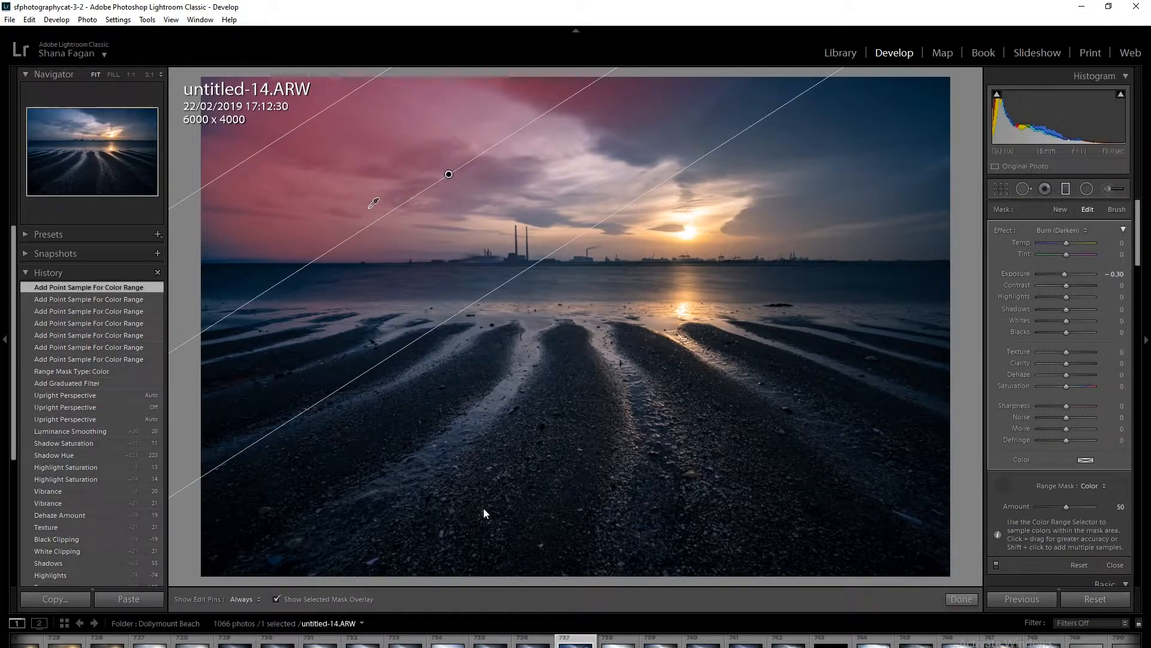
# Step: Hide the mask overlay and set the graduated filter's exposure to -0.78
pyautogui.click(275, 598)
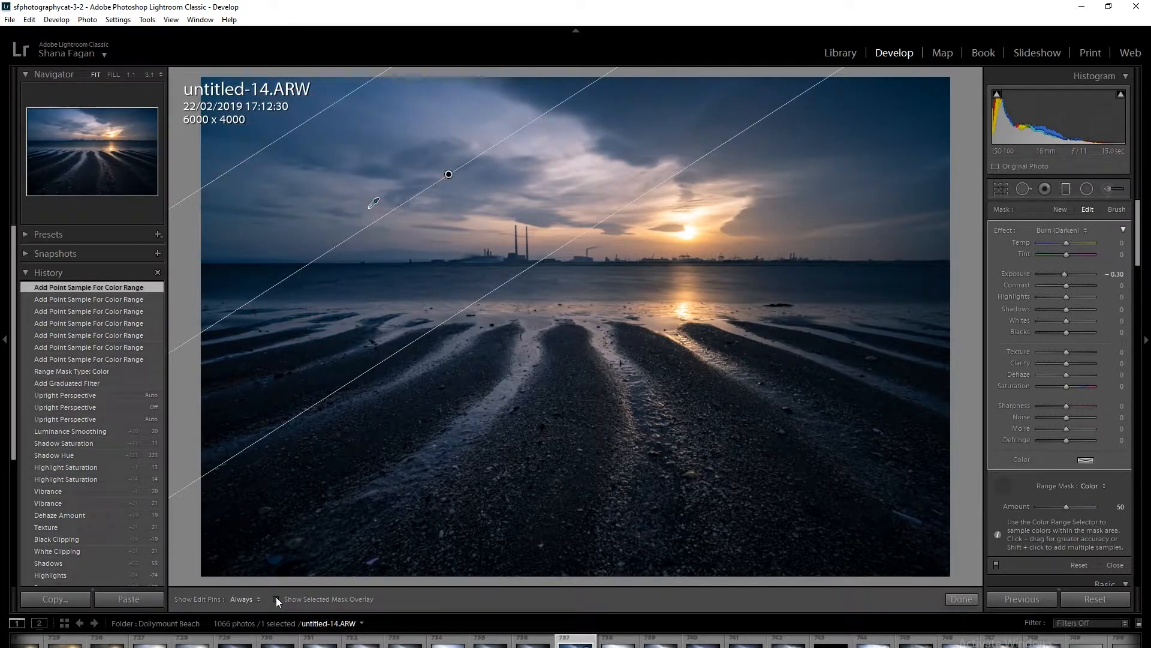
pyautogui.moveTo(1065, 274); pyautogui.dragTo(1060, 275)
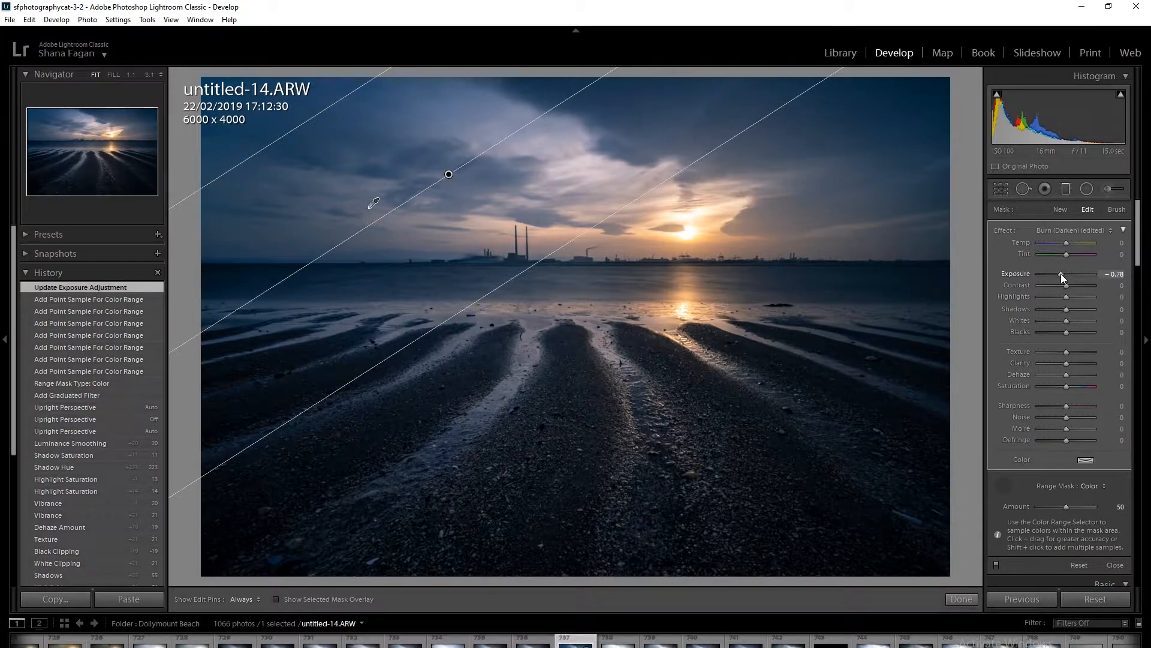
# Step: Erase the graduated filter's mask from the dark upper-centre clouds and the left foreground using a size 9.0 brush, checking the mask overlay
pyautogui.click(276, 599)
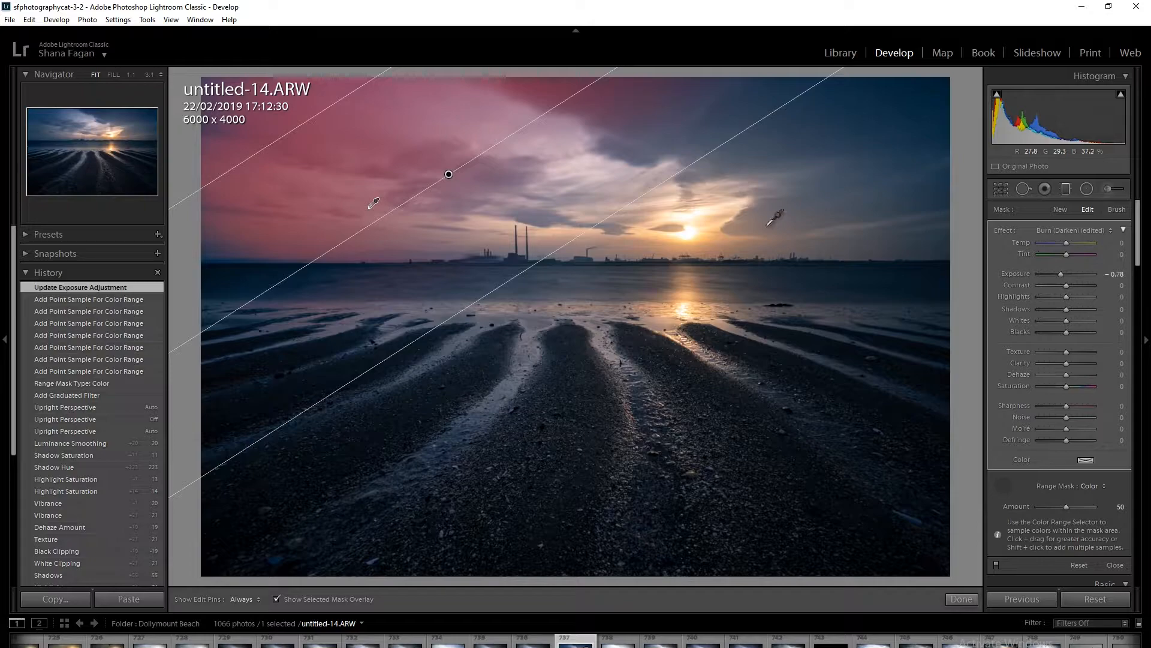
pyautogui.click(1117, 209)
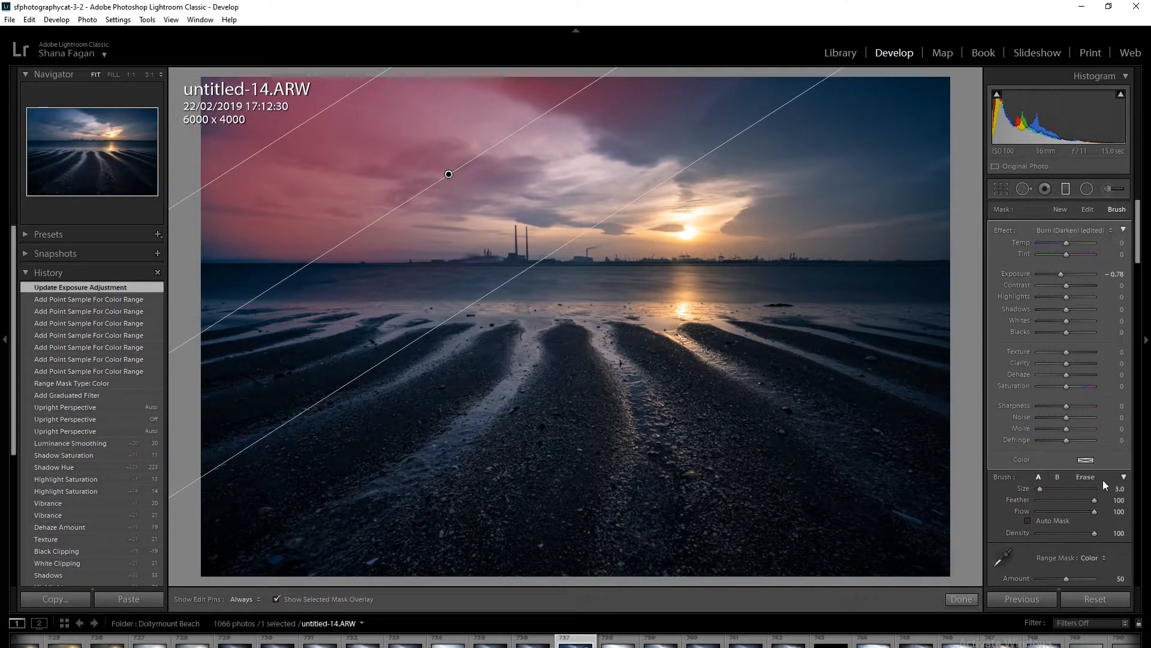
pyautogui.click(1039, 476)
pyautogui.click(1087, 477)
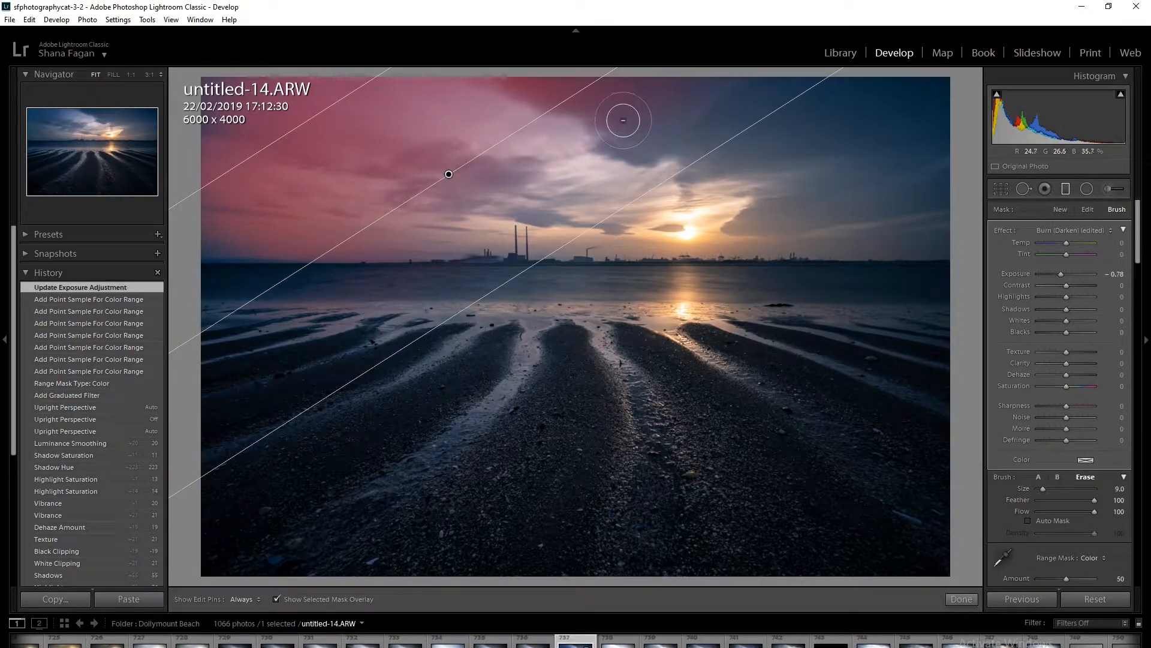
pyautogui.moveTo(580, 94)
pyautogui.mouseDown()
pyautogui.moveTo(553, 76)
pyautogui.moveTo(537, 98)
pyautogui.moveTo(526, 78)
pyautogui.moveTo(611, 112)
pyautogui.moveTo(672, 85)
pyautogui.moveTo(725, 111)
pyautogui.moveTo(605, 69)
pyautogui.moveTo(492, 58)
pyautogui.moveTo(494, 69)
pyautogui.moveTo(758, 140)
pyautogui.moveTo(736, 236)
pyautogui.mouseUp()
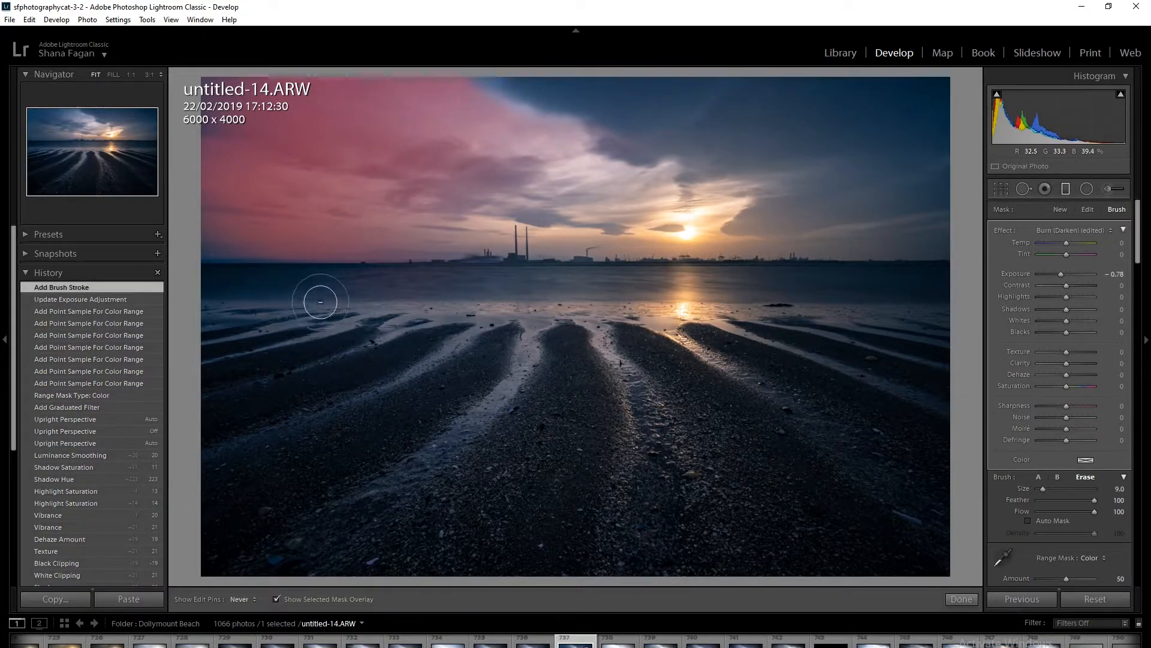
pyautogui.click(298, 352)
pyautogui.press('h')
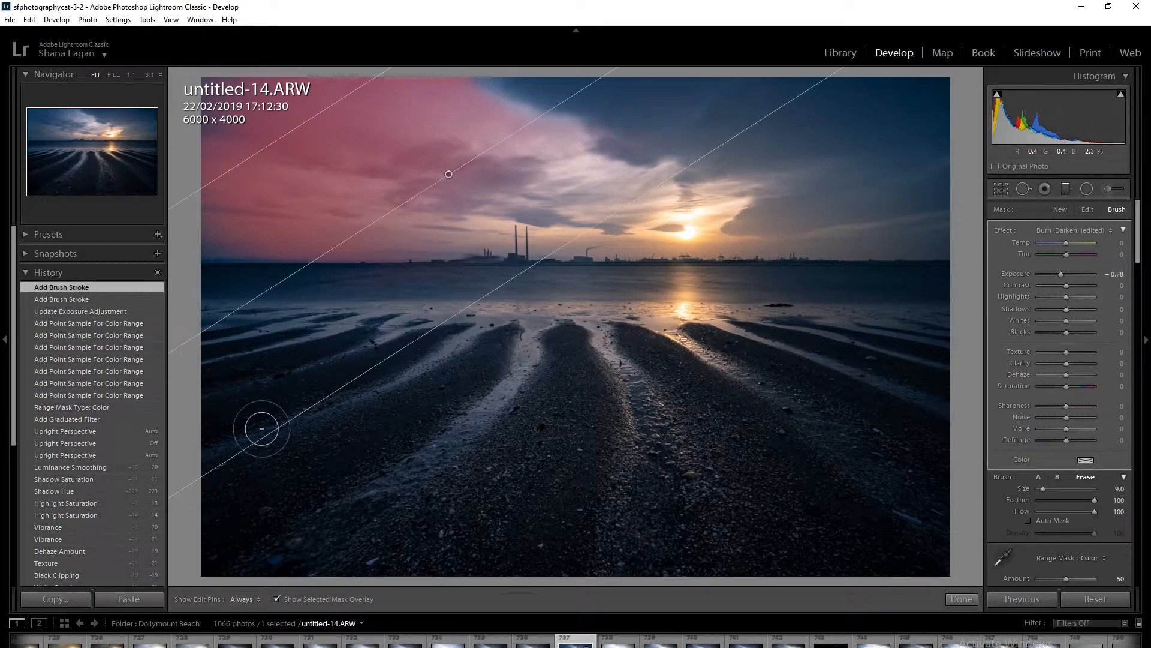
pyautogui.click(276, 599)
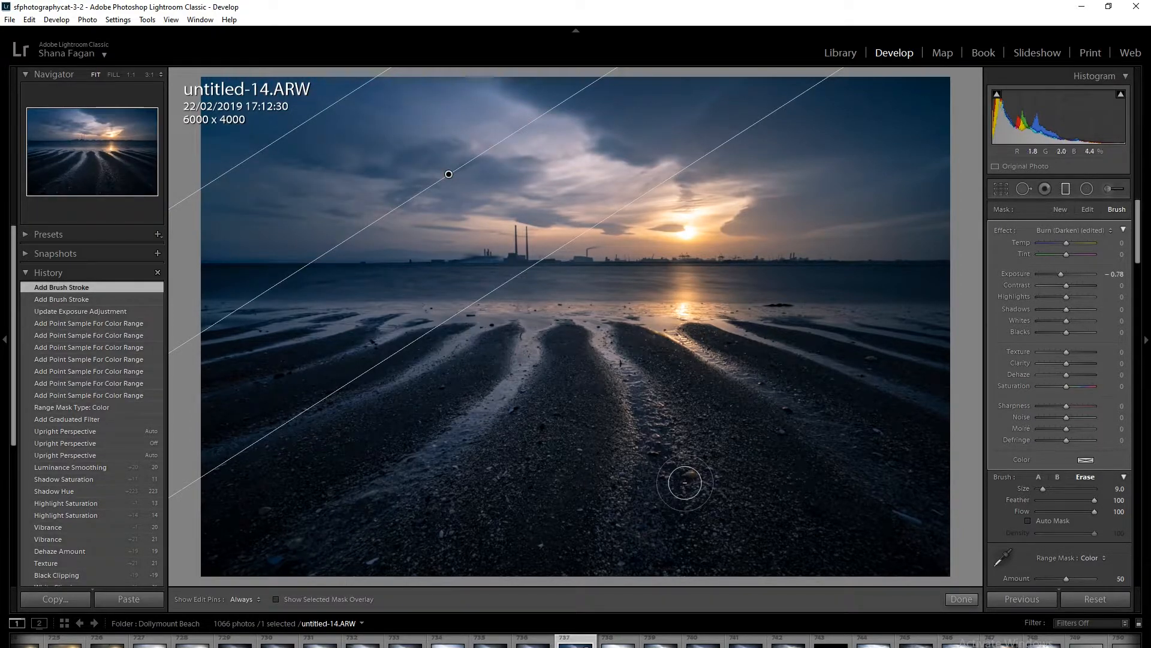
# Step: Set up a new adjustment brush with the Dodge (Lighten) effect and a size of 4.0
pyautogui.click(1006, 196)
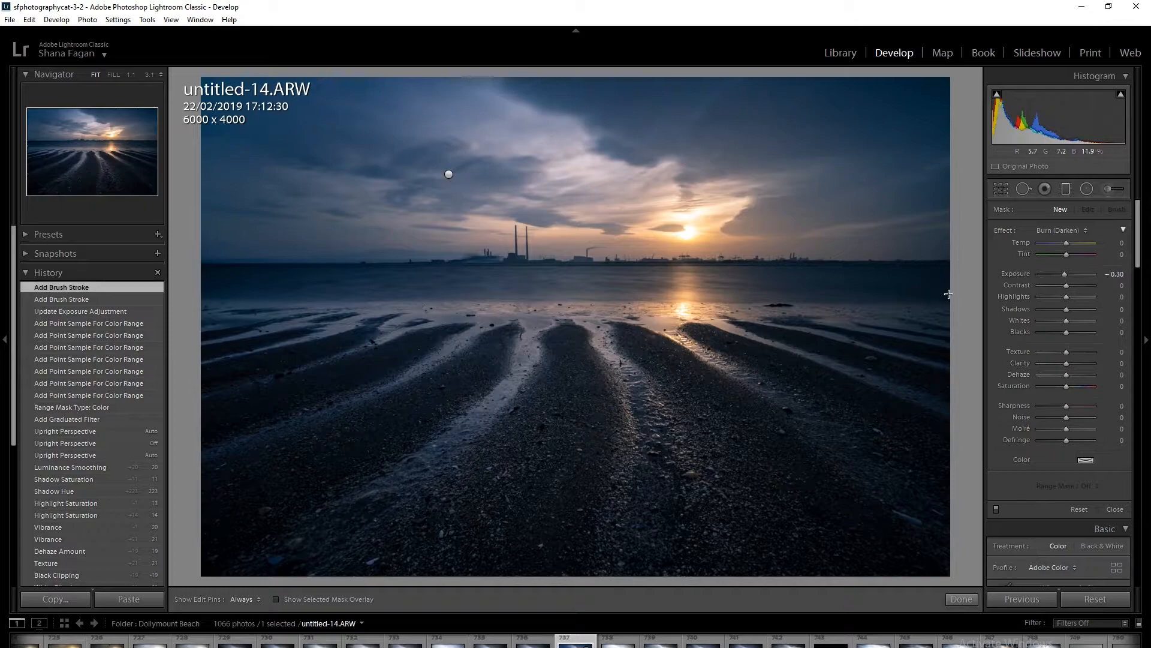
pyautogui.click(1108, 190)
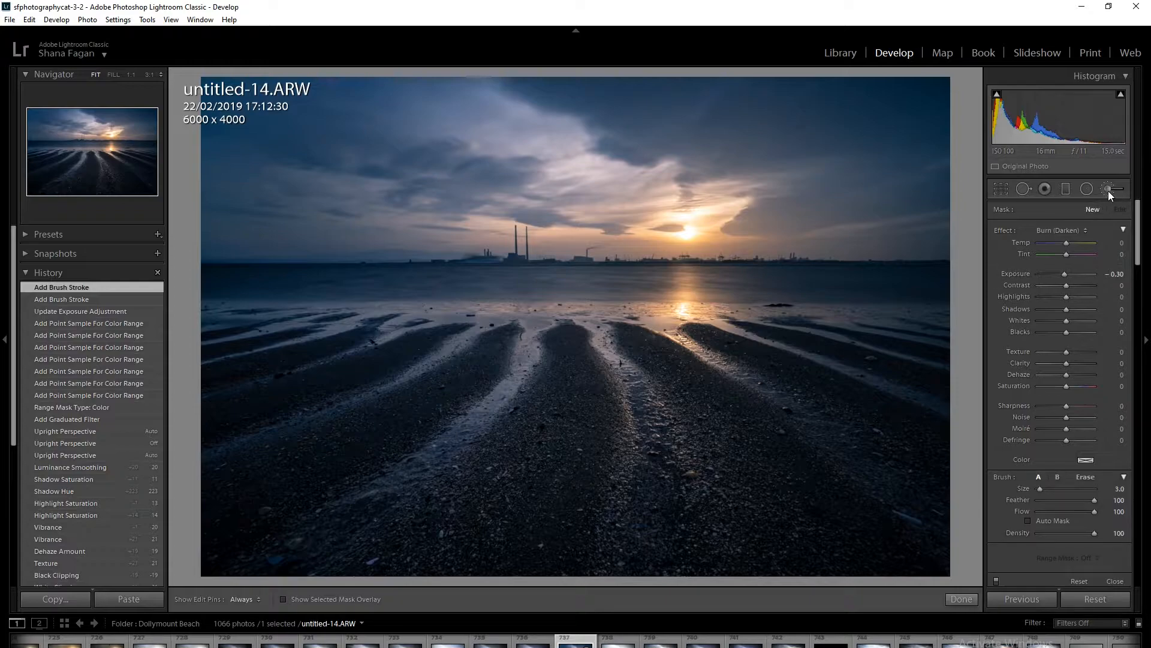
pyautogui.click(1065, 230)
pyautogui.click(1004, 489)
pyautogui.moveTo(1041, 488)
pyautogui.mouseDown()
pyautogui.moveTo(1054, 487)
pyautogui.moveTo(1042, 487)
pyautogui.mouseUp()
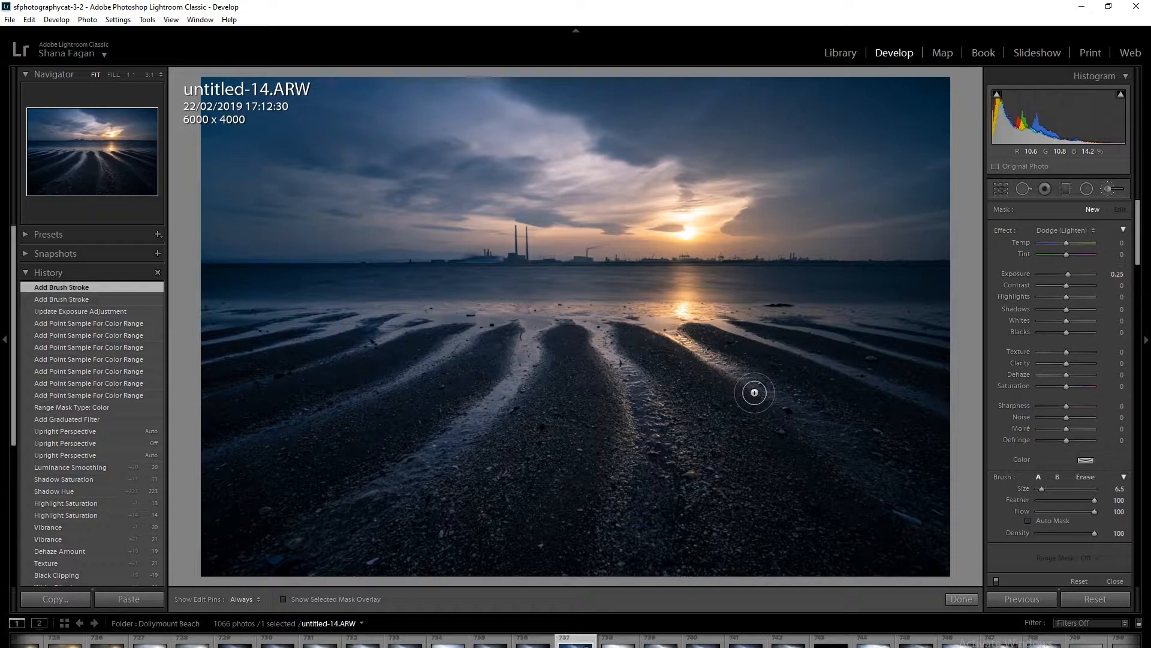
pyautogui.scroll(-4, 754, 393)
pyautogui.scroll(5, 755, 392)
pyautogui.scroll(2, 755, 392)
pyautogui.scroll(5, 754, 392)
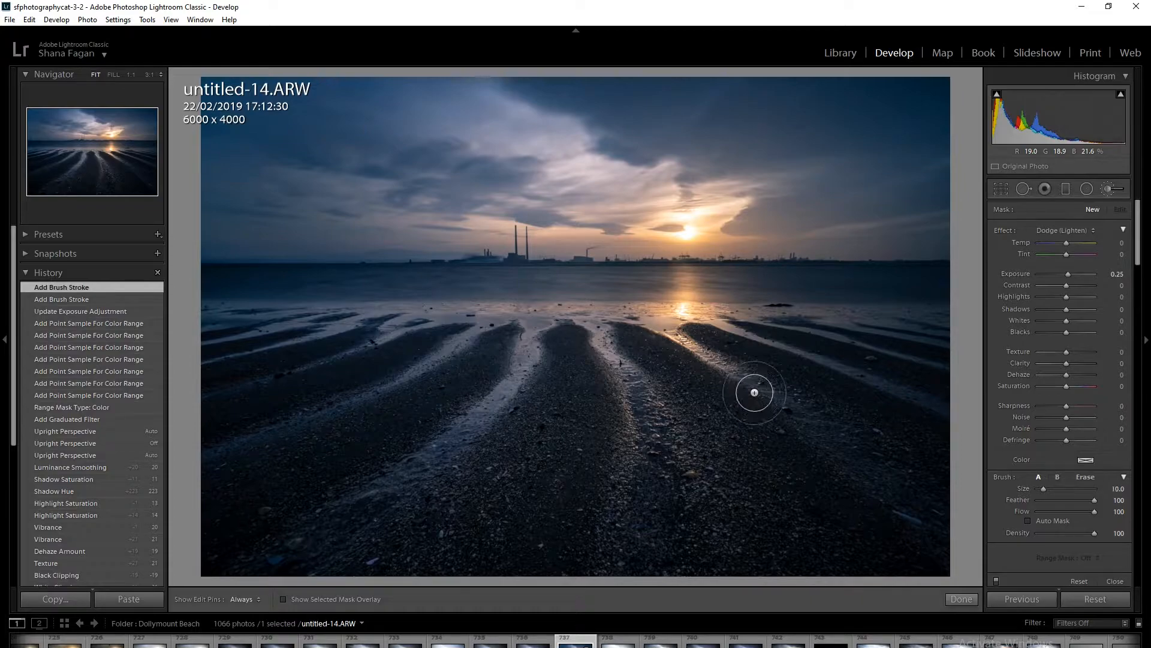
pyautogui.scroll(-5, 754, 392)
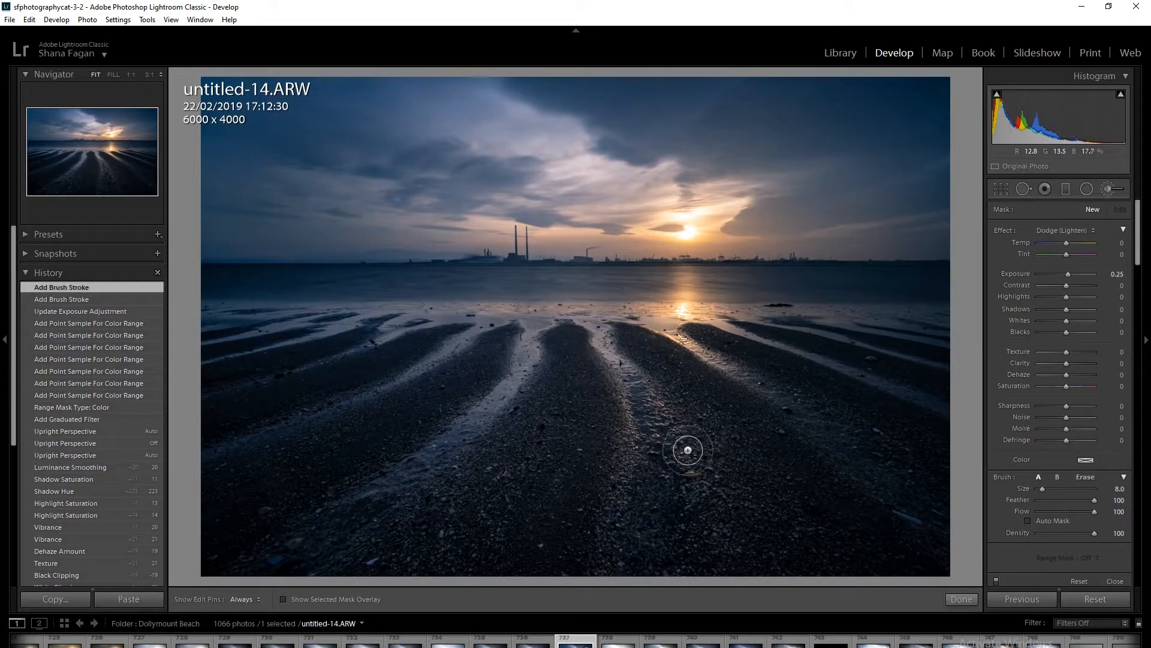
pyautogui.scroll(-4, 687, 451)
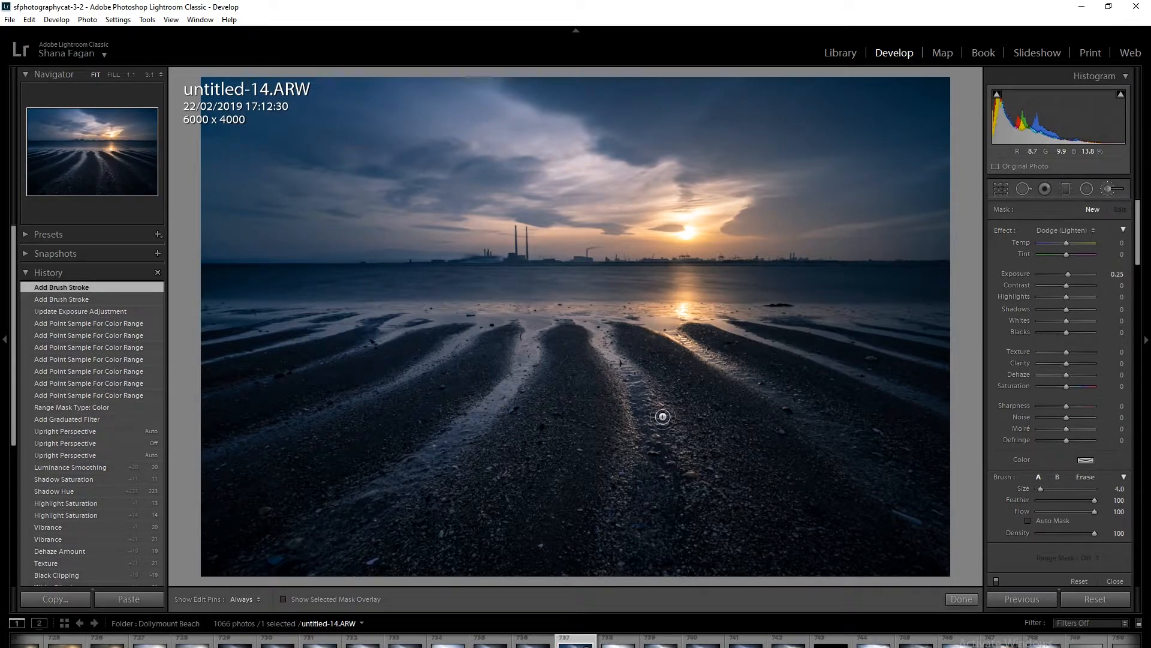
# Step: Brush over the wet sand channel just right of the foreground's centre, check its mask, and set the brush exposure to 0.61
pyautogui.press('h')
pyautogui.moveTo(667, 429)
pyautogui.mouseDown()
pyautogui.moveTo(708, 468)
pyautogui.moveTo(748, 542)
pyautogui.moveTo(718, 508)
pyautogui.moveTo(719, 561)
pyautogui.moveTo(668, 526)
pyautogui.moveTo(646, 556)
pyautogui.moveTo(631, 550)
pyautogui.moveTo(655, 524)
pyautogui.moveTo(669, 473)
pyautogui.moveTo(622, 370)
pyautogui.moveTo(683, 438)
pyautogui.moveTo(711, 448)
pyautogui.moveTo(787, 559)
pyautogui.moveTo(705, 528)
pyautogui.moveTo(632, 575)
pyautogui.moveTo(672, 561)
pyautogui.moveTo(678, 510)
pyautogui.mouseUp()
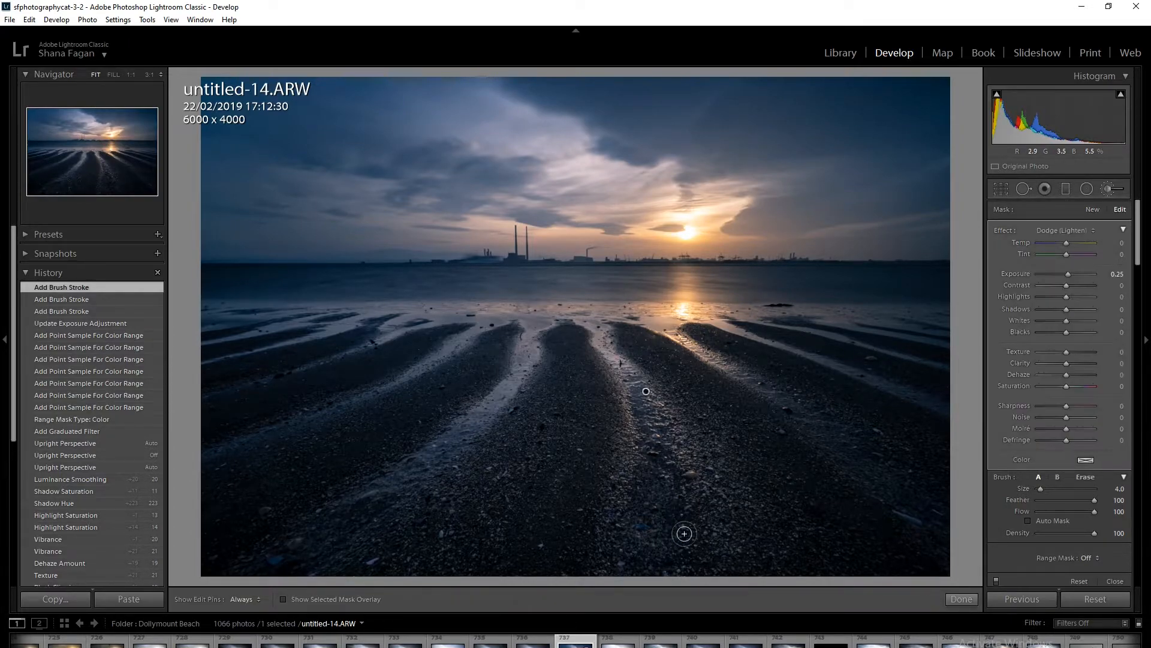
pyautogui.click(283, 599)
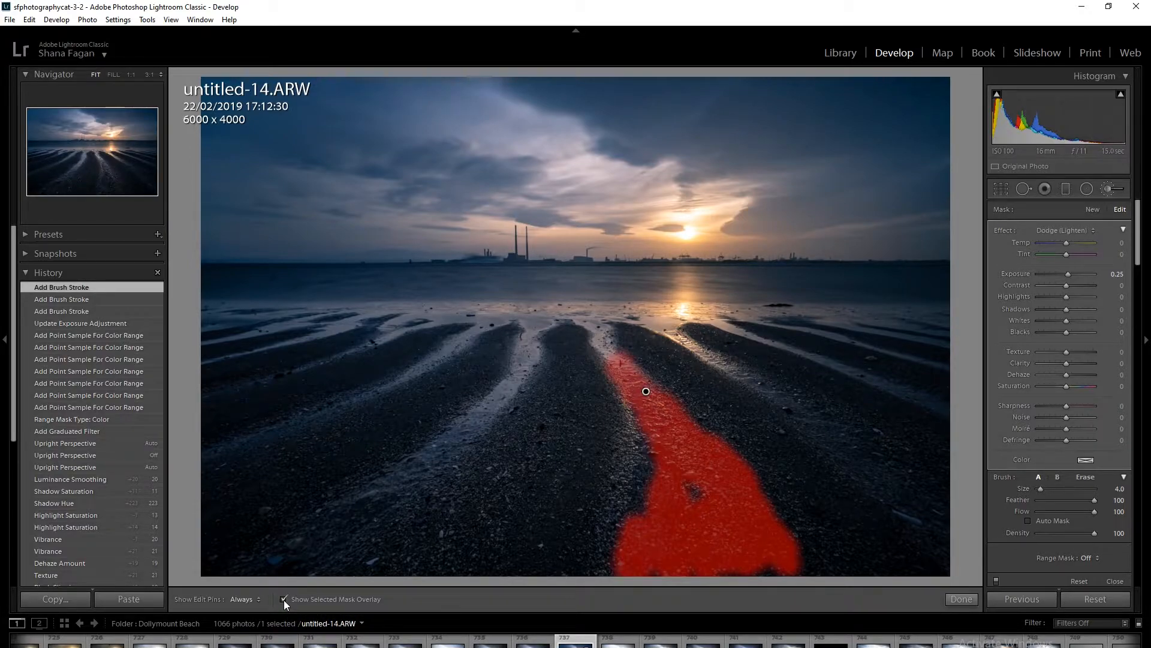
pyautogui.click(283, 599)
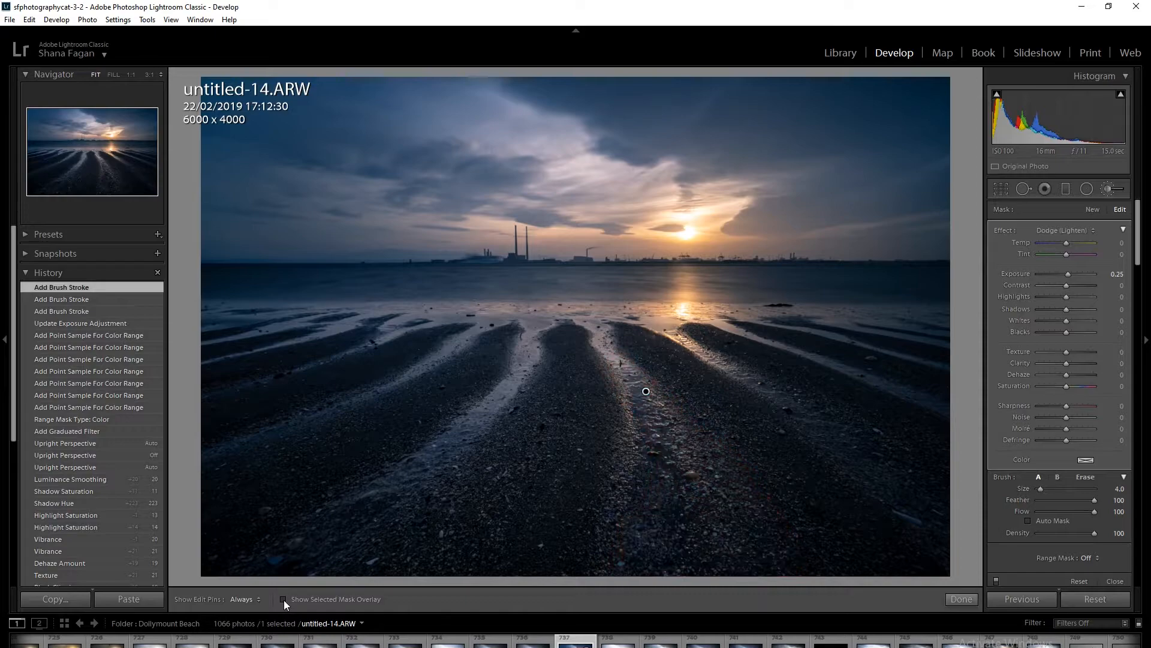
pyautogui.moveTo(1067, 274); pyautogui.dragTo(1074, 275)
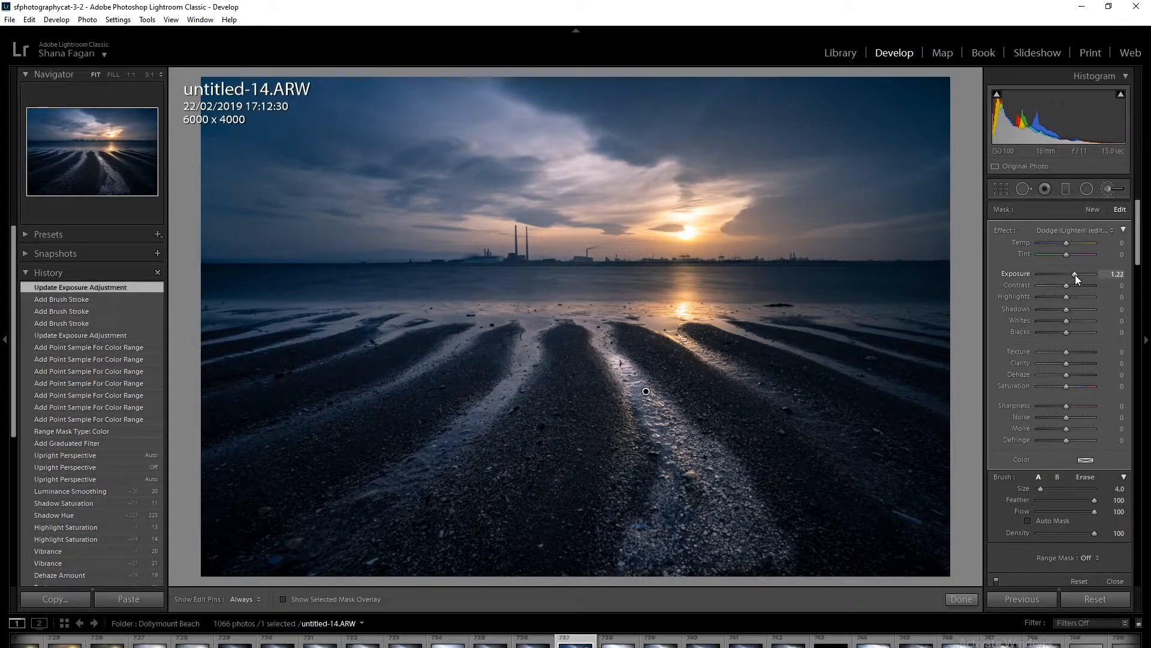
pyautogui.moveTo(1074, 275); pyautogui.dragTo(1069, 274)
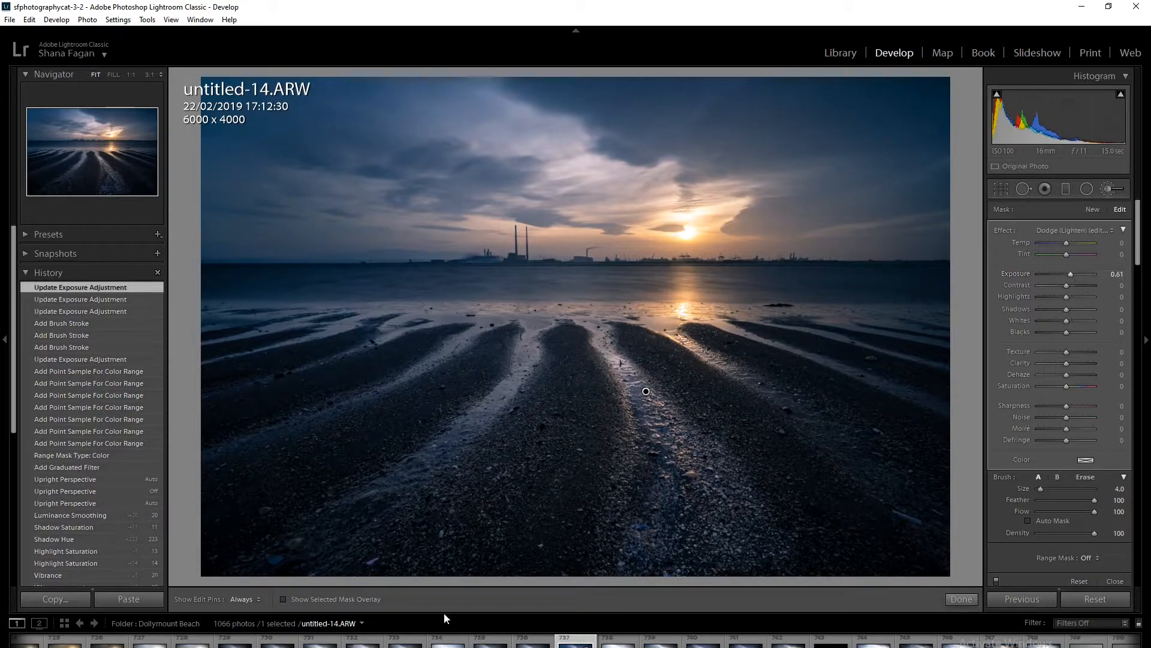
# Step: With the mask overlay shown, fill the gaps and edges of the central channel and extend it to the waterline at brush size 2.0
pyautogui.click(321, 600)
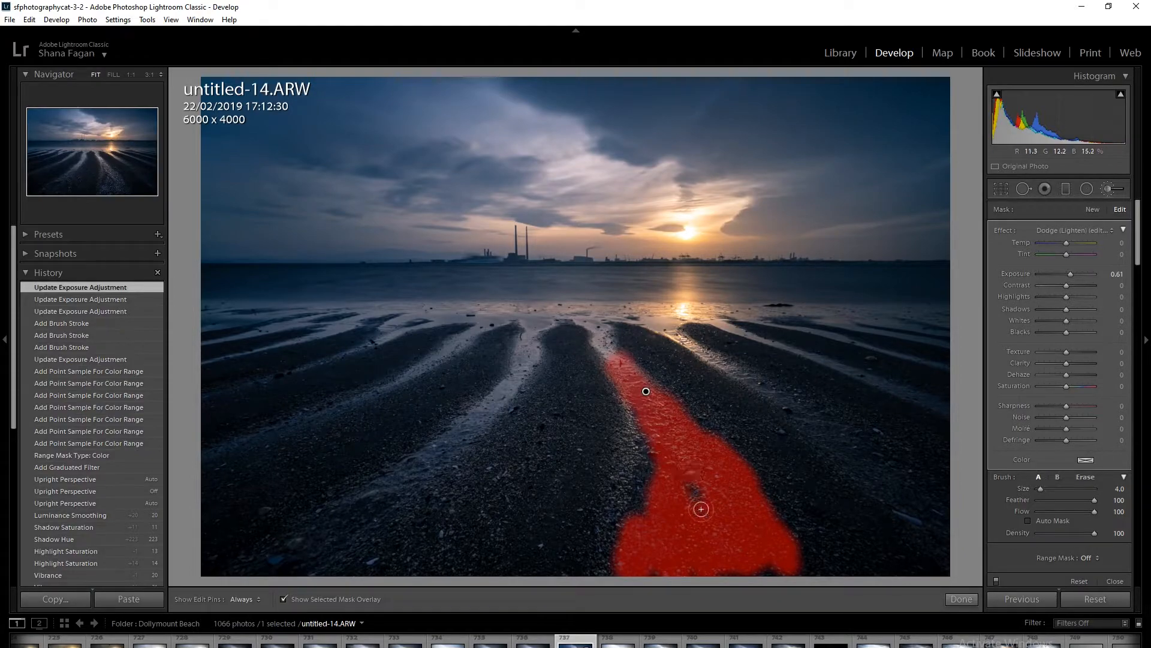
pyautogui.press('h')
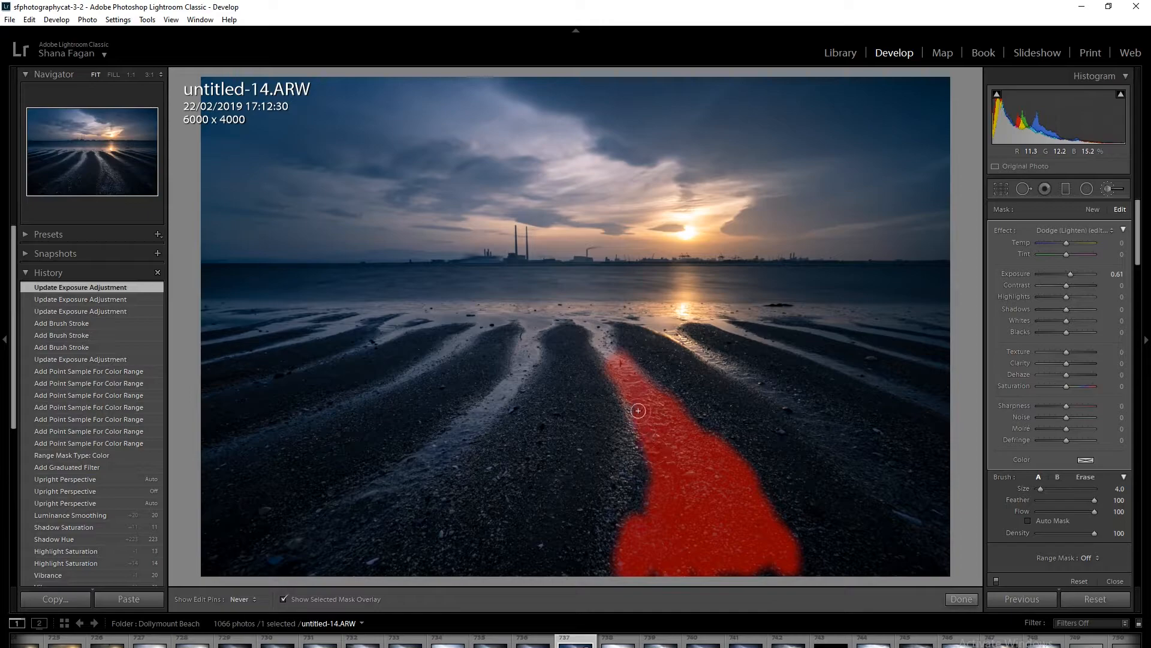
pyautogui.moveTo(653, 474)
pyautogui.mouseDown()
pyautogui.moveTo(643, 521)
pyautogui.moveTo(642, 429)
pyautogui.moveTo(645, 564)
pyautogui.moveTo(723, 576)
pyautogui.moveTo(748, 554)
pyautogui.moveTo(821, 566)
pyautogui.moveTo(734, 479)
pyautogui.moveTo(844, 571)
pyautogui.moveTo(624, 375)
pyautogui.moveTo(685, 444)
pyautogui.moveTo(740, 541)
pyautogui.mouseUp()
pyautogui.scroll(-2, 669, 474)
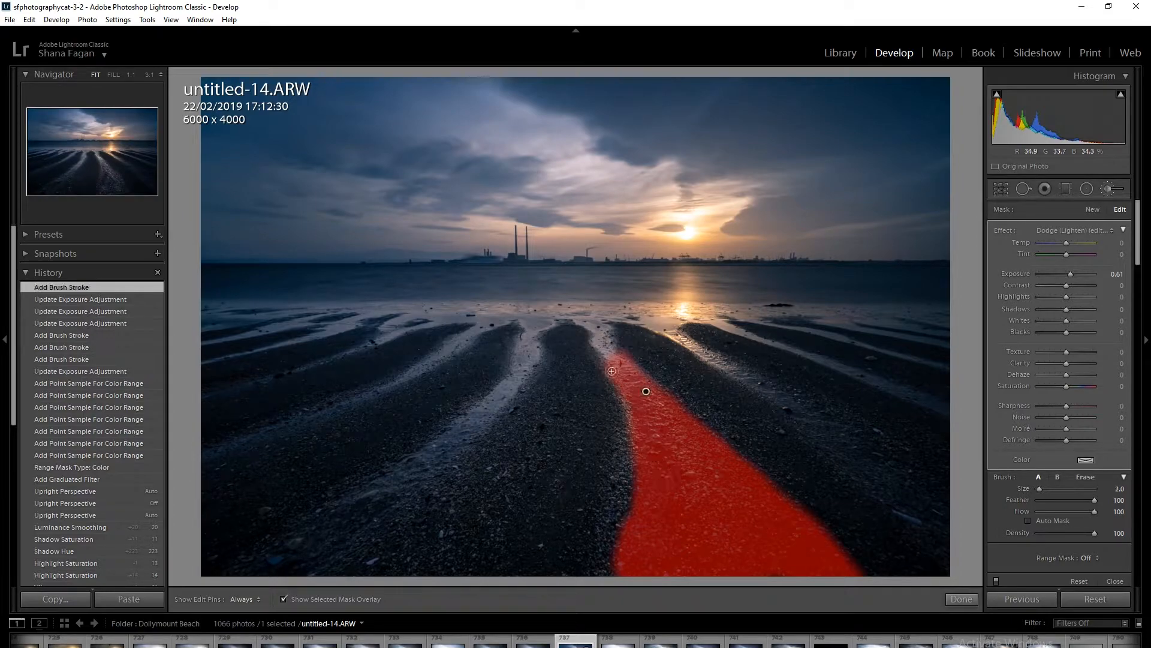
pyautogui.press('h')
pyautogui.moveTo(601, 349)
pyautogui.mouseDown()
pyautogui.moveTo(586, 324)
pyautogui.moveTo(631, 388)
pyautogui.mouseUp()
# Step: Paint the lightening mask over the curved wet channel left of centre, from the waterline to the photo's lower-left corner
pyautogui.moveTo(476, 414)
pyautogui.mouseDown()
pyautogui.moveTo(402, 466)
pyautogui.moveTo(511, 380)
pyautogui.moveTo(525, 331)
pyautogui.moveTo(546, 319)
pyautogui.moveTo(470, 428)
pyautogui.moveTo(344, 536)
pyautogui.mouseUp()
pyautogui.scroll(2, 388, 479)
pyautogui.scroll(2, 312, 547)
pyautogui.moveTo(384, 490)
pyautogui.mouseDown()
pyautogui.moveTo(347, 524)
pyautogui.moveTo(395, 484)
pyautogui.moveTo(226, 577)
pyautogui.moveTo(372, 499)
pyautogui.moveTo(324, 557)
pyautogui.moveTo(452, 449)
pyautogui.moveTo(342, 560)
pyautogui.moveTo(529, 378)
pyautogui.moveTo(504, 402)
pyautogui.moveTo(529, 340)
pyautogui.moveTo(549, 325)
pyautogui.moveTo(389, 535)
pyautogui.mouseUp()
# Step: Paint the wet channel running from below the sun's reflection to the photo's right edge, reducing the brush size from 2.0 to 1.0
pyautogui.scroll(-3, 472, 427)
pyautogui.scroll(-1, 496, 400)
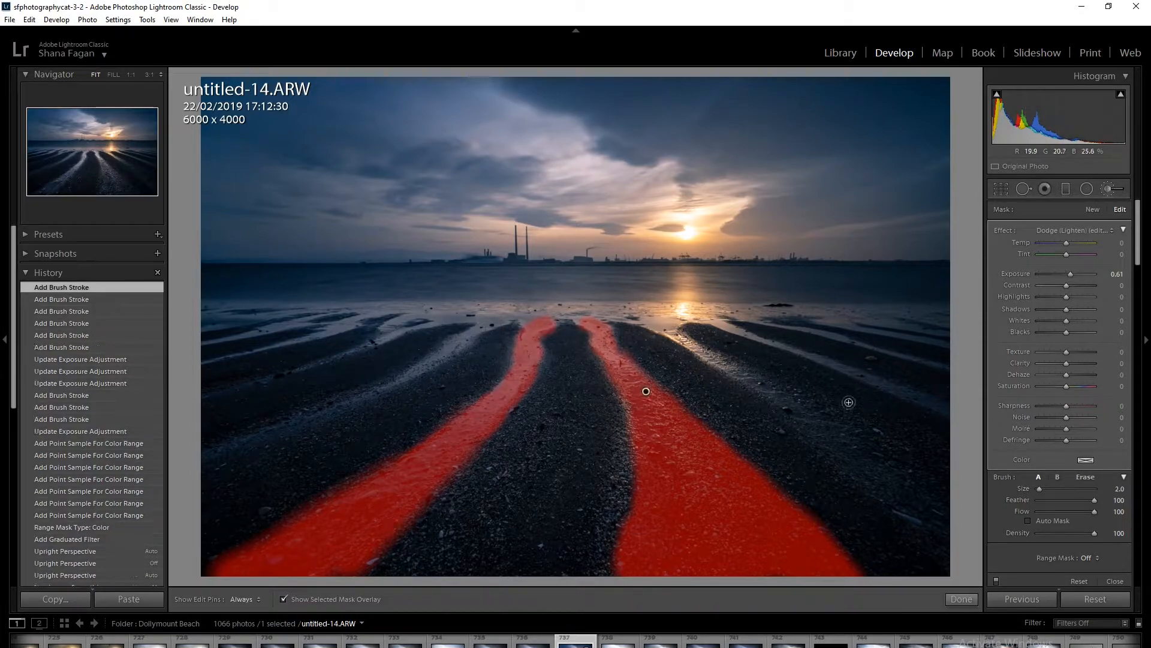
pyautogui.moveTo(897, 471)
pyautogui.mouseDown()
pyautogui.moveTo(873, 461)
pyautogui.moveTo(922, 495)
pyautogui.moveTo(914, 504)
pyautogui.moveTo(926, 517)
pyautogui.moveTo(911, 497)
pyautogui.moveTo(942, 515)
pyautogui.moveTo(908, 488)
pyautogui.moveTo(959, 508)
pyautogui.moveTo(950, 526)
pyautogui.moveTo(759, 389)
pyautogui.moveTo(921, 473)
pyautogui.moveTo(746, 379)
pyautogui.moveTo(944, 480)
pyautogui.moveTo(715, 360)
pyautogui.mouseUp()
pyautogui.press('[')
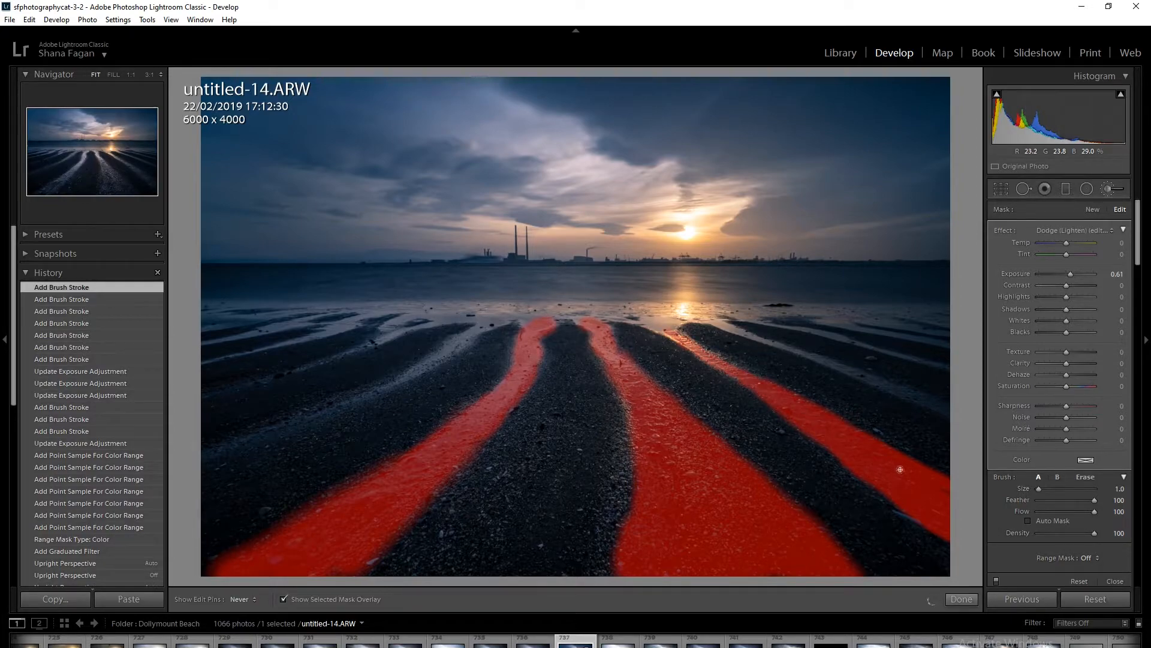
# Step: Paint the two thin channels farther right on the beach, narrowing the brush to 0.1 for their fine upper ends
pyautogui.press('[')
pyautogui.press(']')
pyautogui.press(']')
pyautogui.moveTo(934, 404); pyautogui.dragTo(896, 385)
pyautogui.press('[')
pyautogui.press('[')
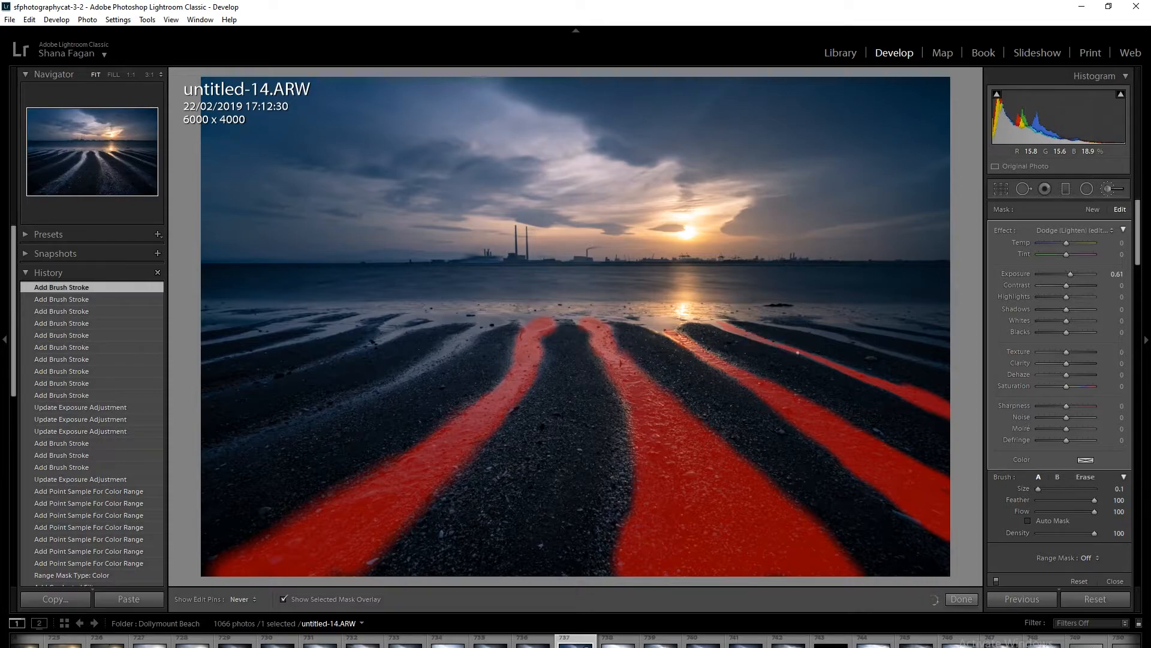
pyautogui.moveTo(911, 358); pyautogui.dragTo(902, 355)
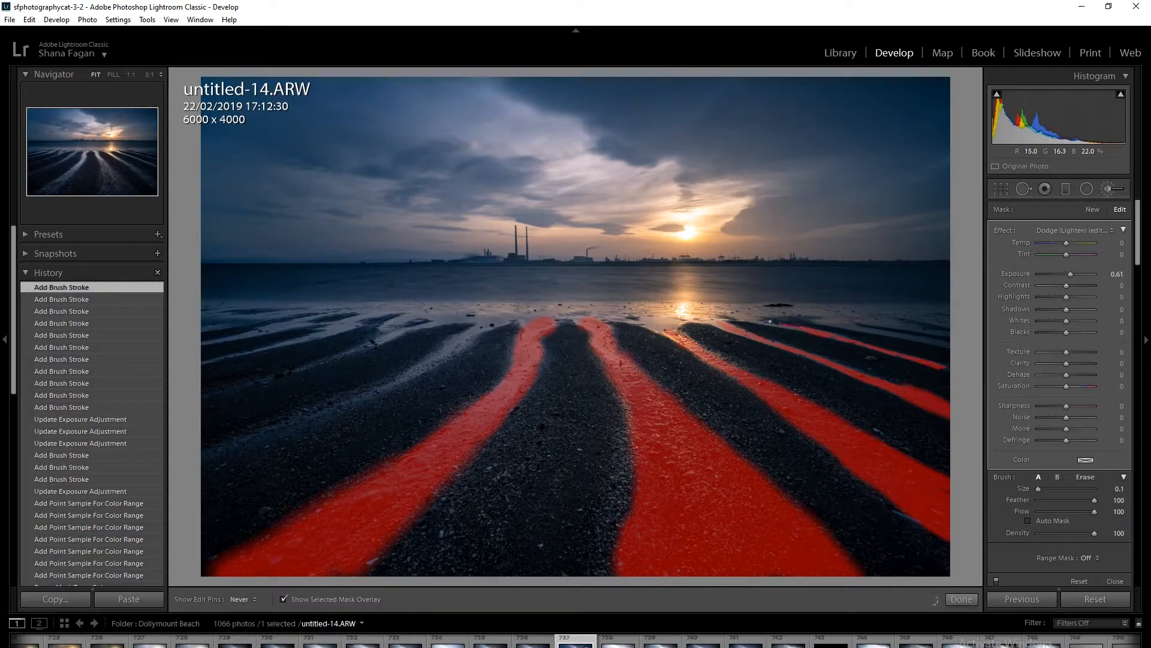
pyautogui.moveTo(771, 323); pyautogui.dragTo(761, 321)
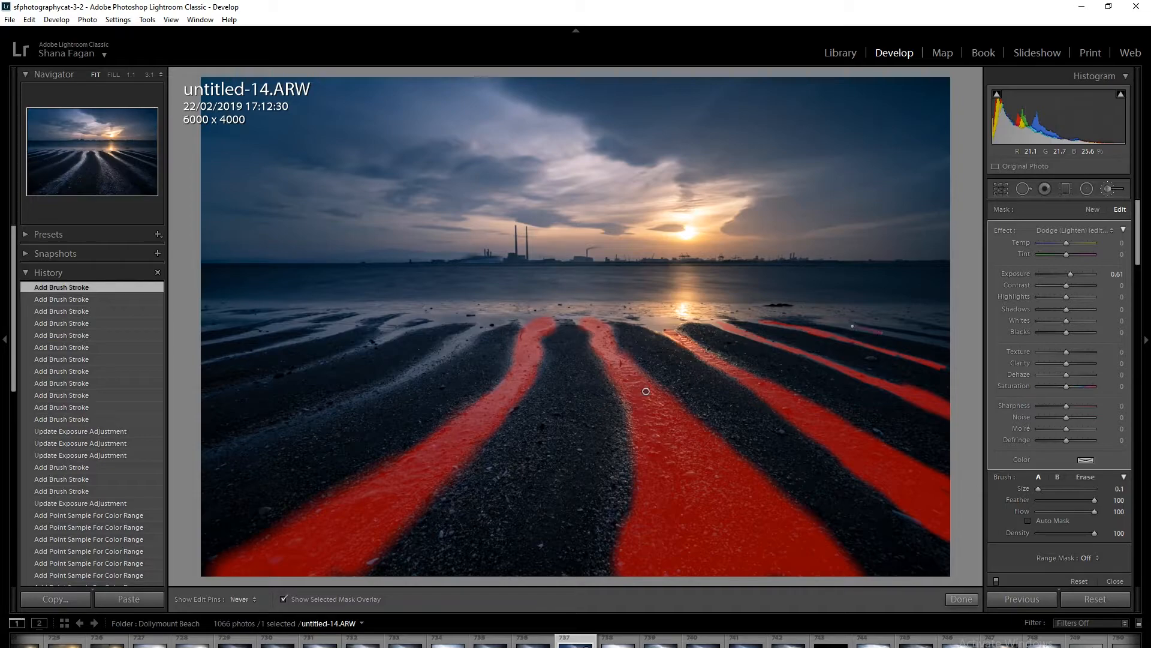
# Step: Paint the remaining short channels near the photo's right edge and, at brush size 1.0, the next wet channel on the beach's left side
pyautogui.moveTo(882, 331)
pyautogui.mouseDown()
pyautogui.moveTo(954, 344)
pyautogui.moveTo(887, 320)
pyautogui.mouseUp()
pyautogui.scroll(1, 369, 393)
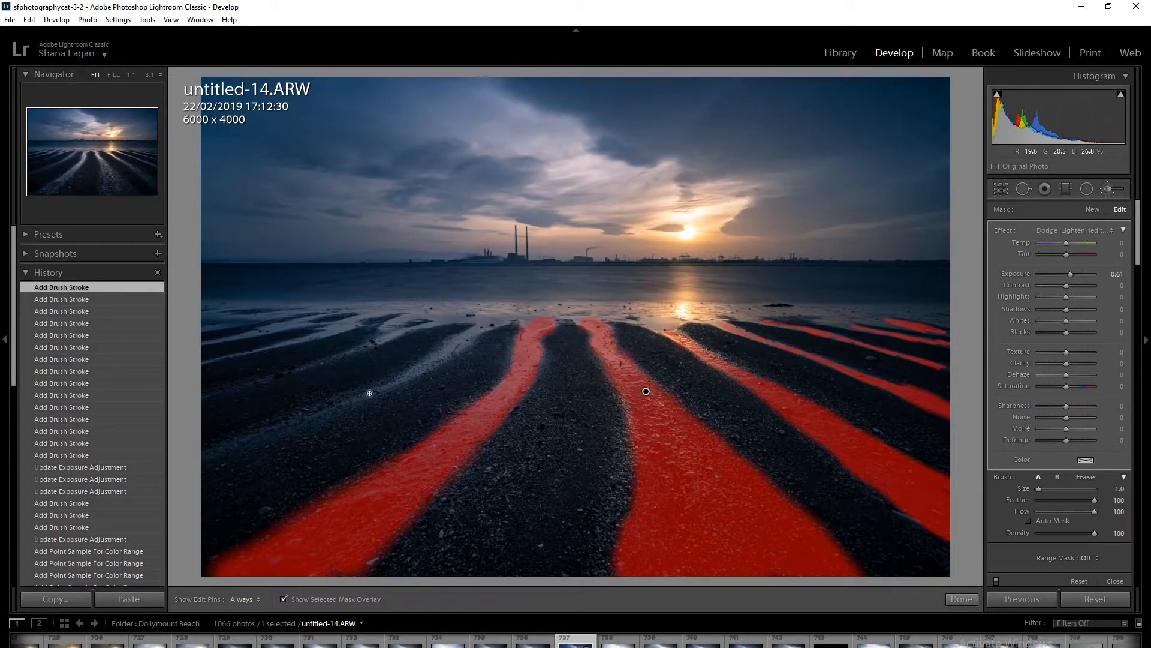
pyautogui.moveTo(370, 393)
pyautogui.mouseDown()
pyautogui.moveTo(294, 428)
pyautogui.moveTo(357, 402)
pyautogui.mouseUp()
pyautogui.moveTo(291, 425)
pyautogui.mouseDown()
pyautogui.moveTo(431, 367)
pyautogui.moveTo(502, 320)
pyautogui.moveTo(382, 385)
pyautogui.moveTo(207, 456)
pyautogui.mouseUp()
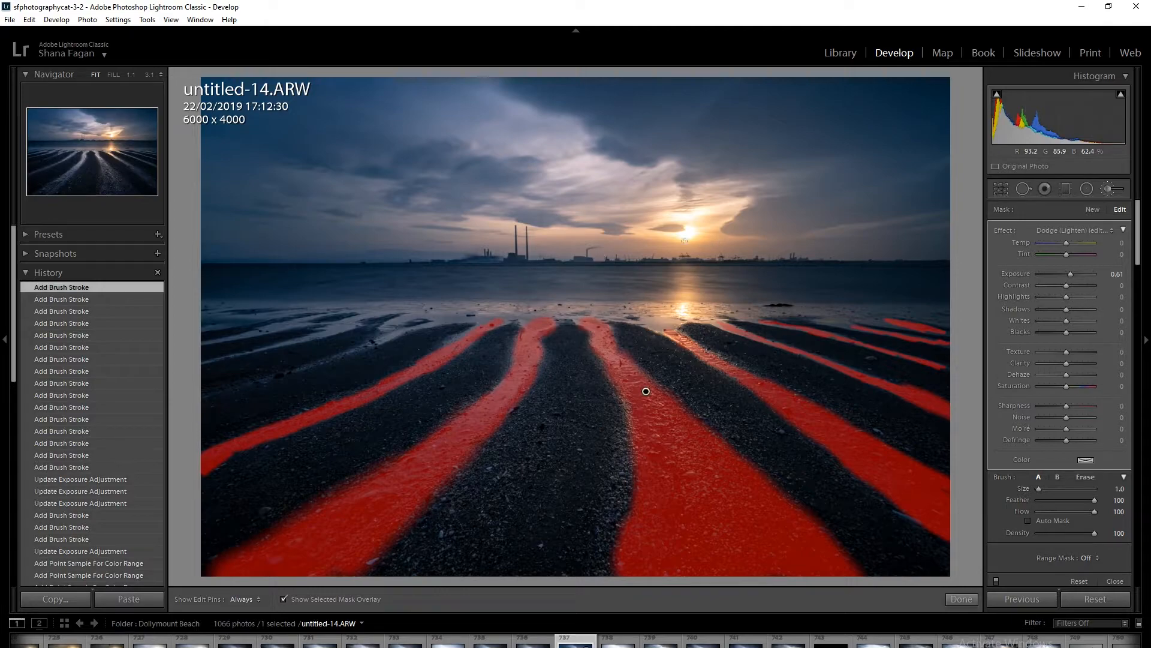
# Step: Widen the mask of that left channel, using brush size 3.0 for its lower part and 2.0 toward its upper part
pyautogui.press('h')
pyautogui.press('h')
pyautogui.press(']')
pyautogui.press(']')
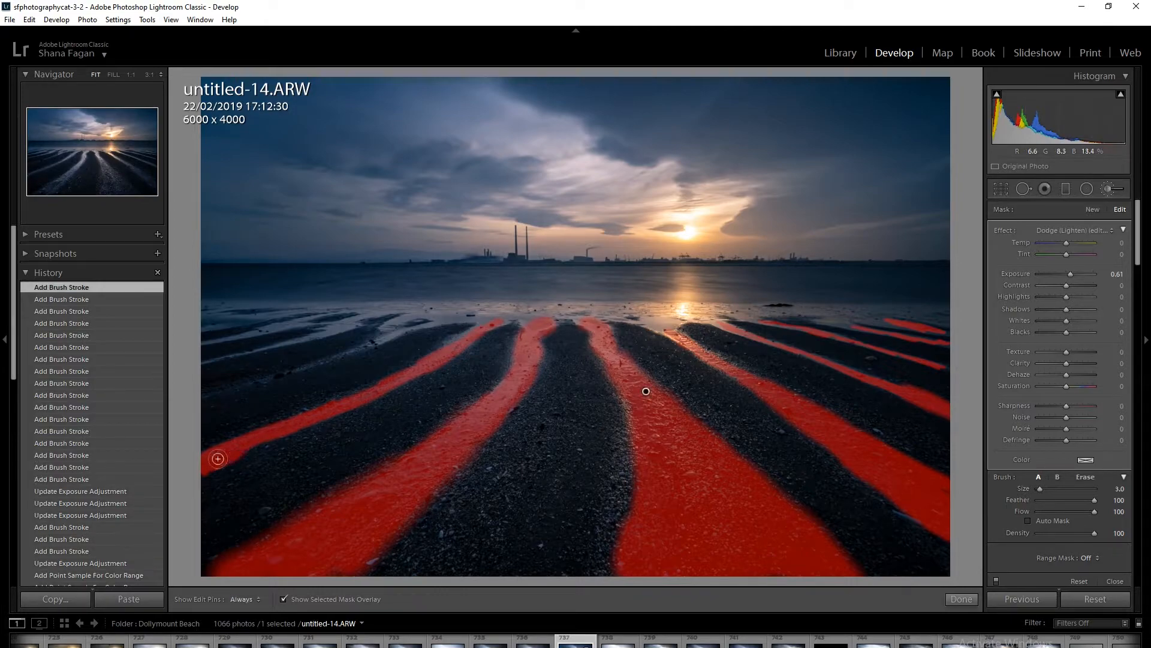
pyautogui.press('h')
pyautogui.press(']')
pyautogui.moveTo(228, 454); pyautogui.dragTo(313, 419)
pyautogui.press('[')
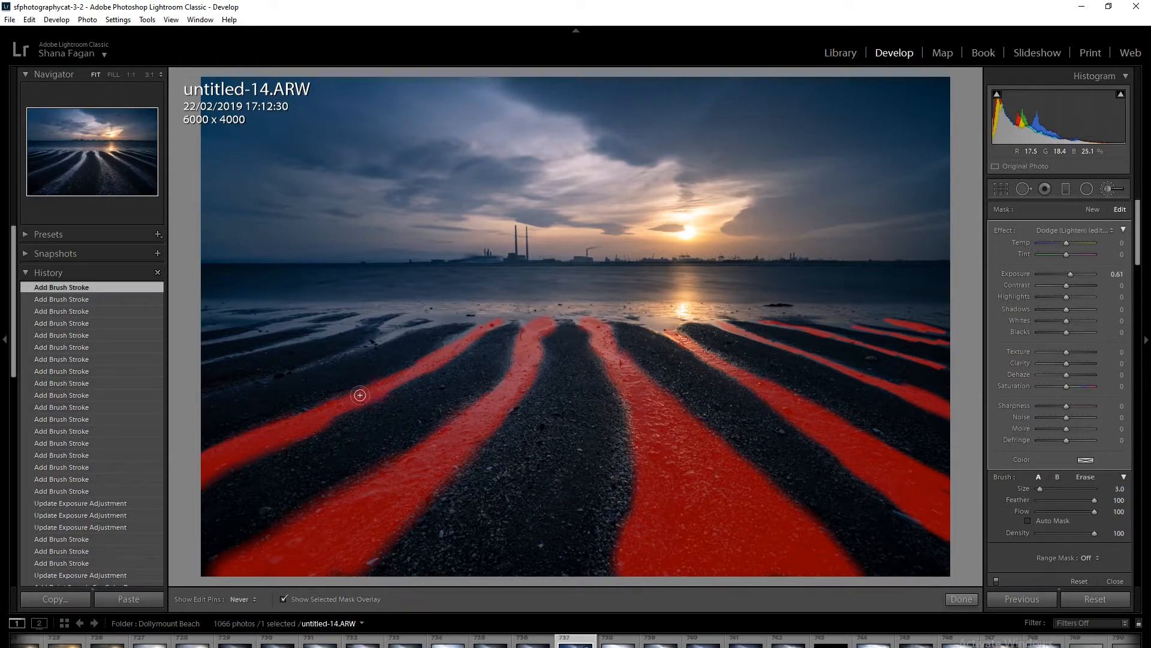
pyautogui.press('[')
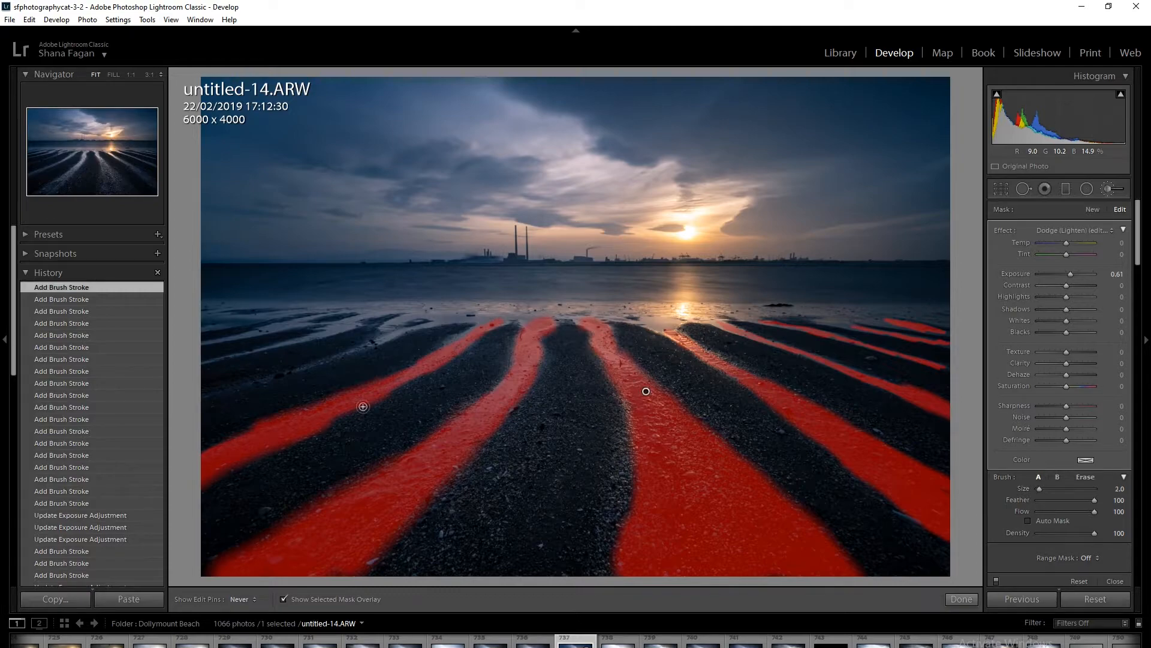
pyautogui.moveTo(418, 375); pyautogui.dragTo(415, 378)
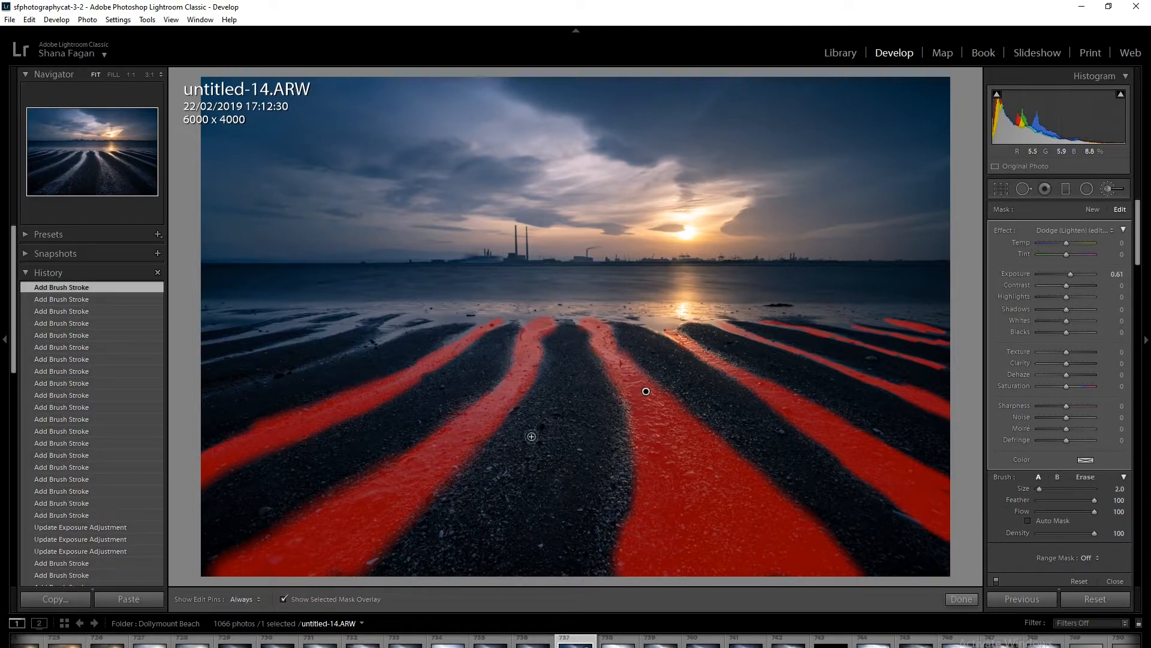
# Step: Erase a short section of the left channel's mask with the size 9.0 eraser and repaint it at brush size 2.0
pyautogui.click(1085, 477)
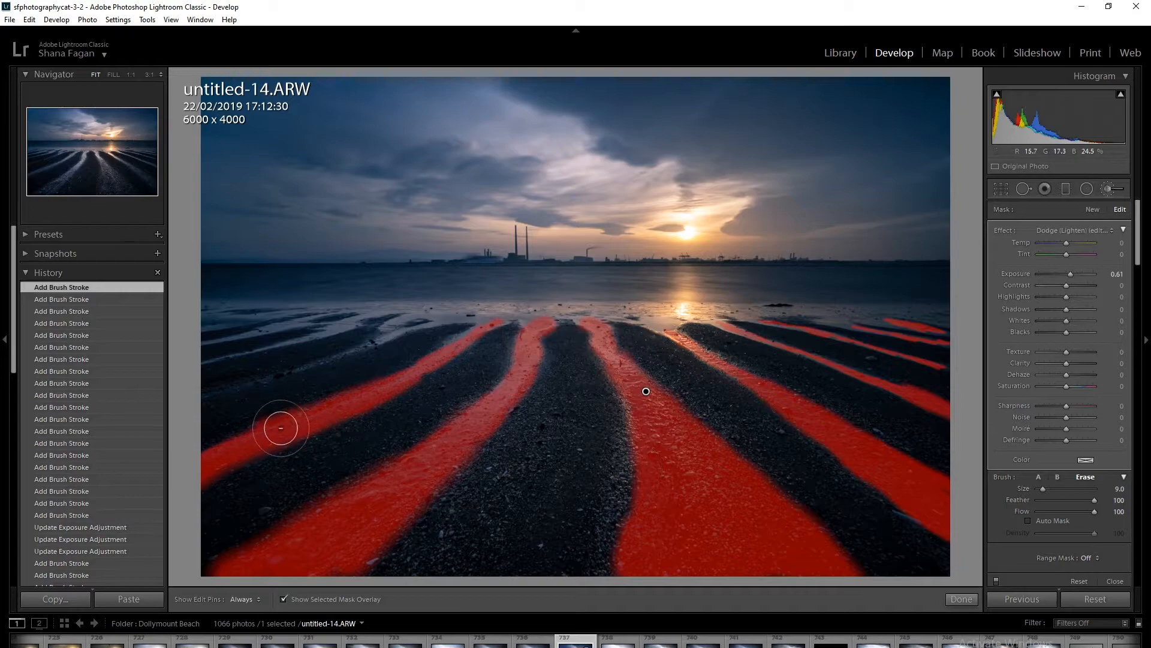
pyautogui.press('h')
pyautogui.moveTo(267, 417); pyautogui.dragTo(253, 427)
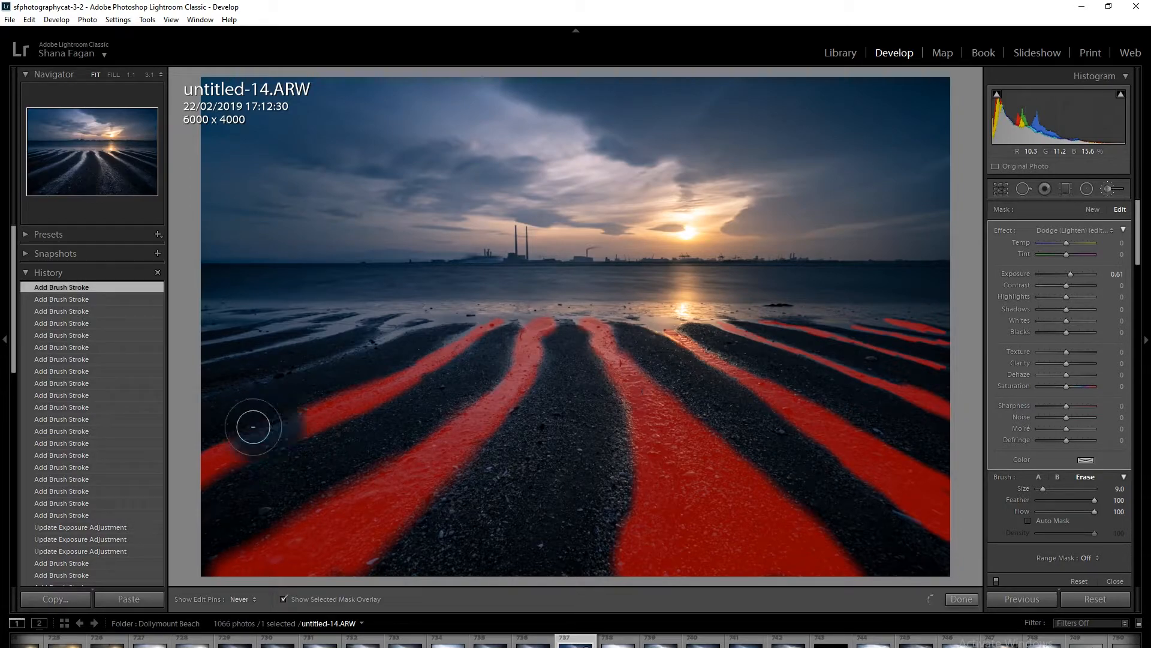
pyautogui.press('h')
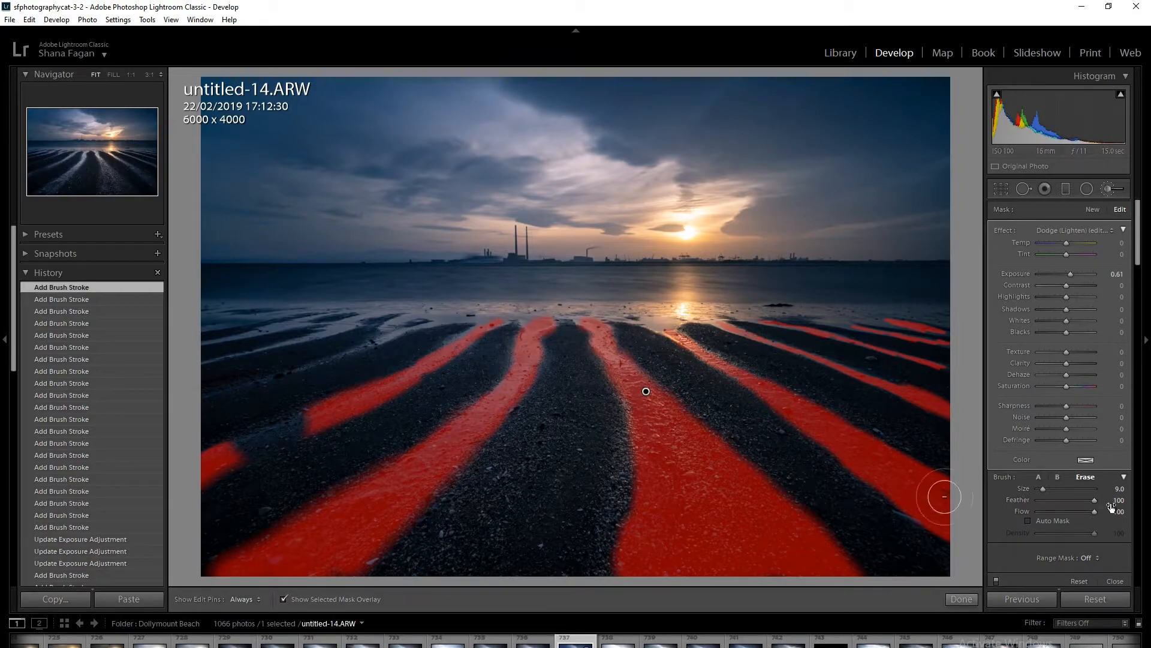
pyautogui.click(1038, 477)
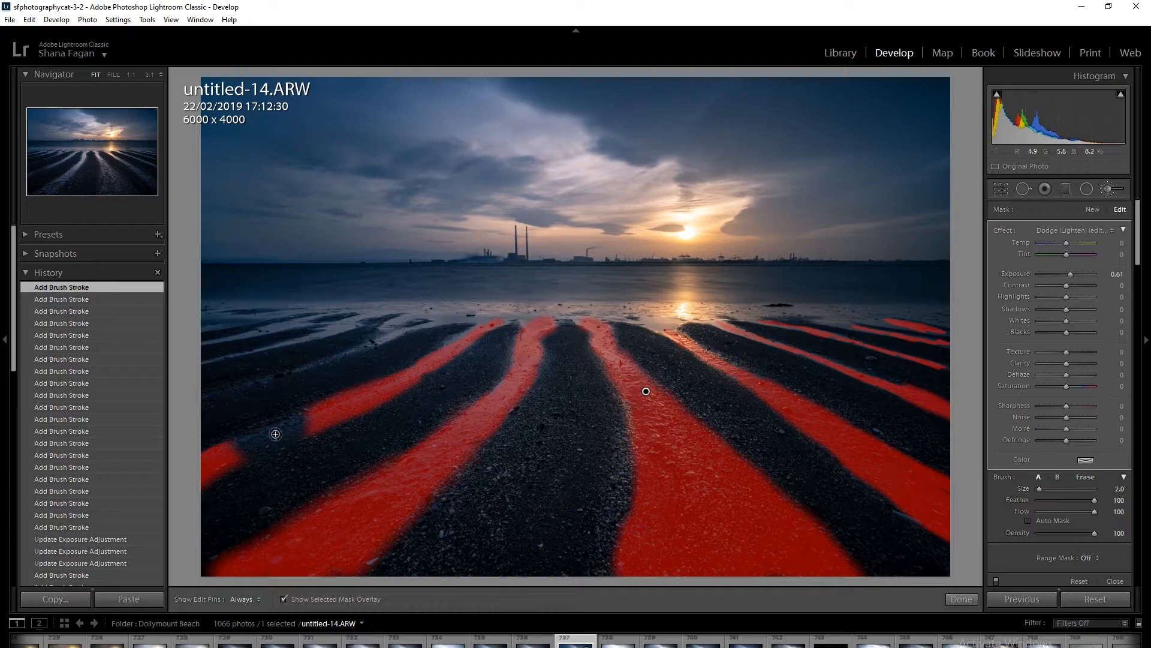
pyautogui.moveTo(307, 419)
pyautogui.mouseDown()
pyautogui.moveTo(219, 452)
pyautogui.moveTo(322, 410)
pyautogui.moveTo(225, 461)
pyautogui.moveTo(322, 424)
pyautogui.moveTo(205, 470)
pyautogui.mouseUp()
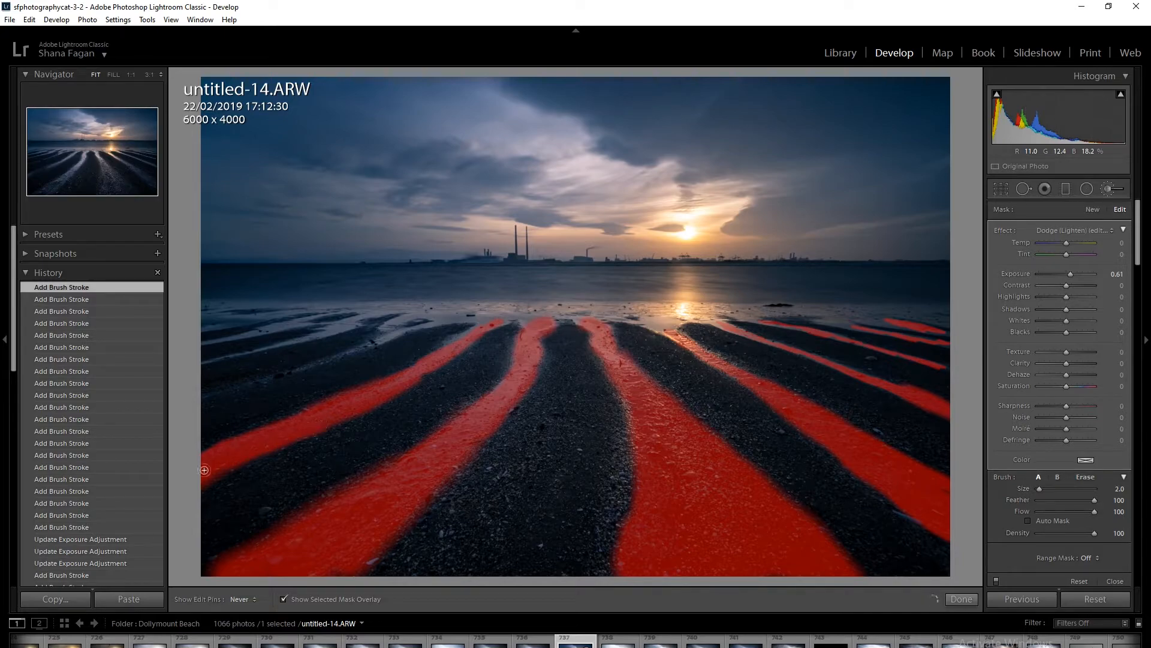
# Step: Paint the three thin channels on the far left of the beach, reducing the brush size from 1.0 to 0.1
pyautogui.scroll(-2, 327, 363)
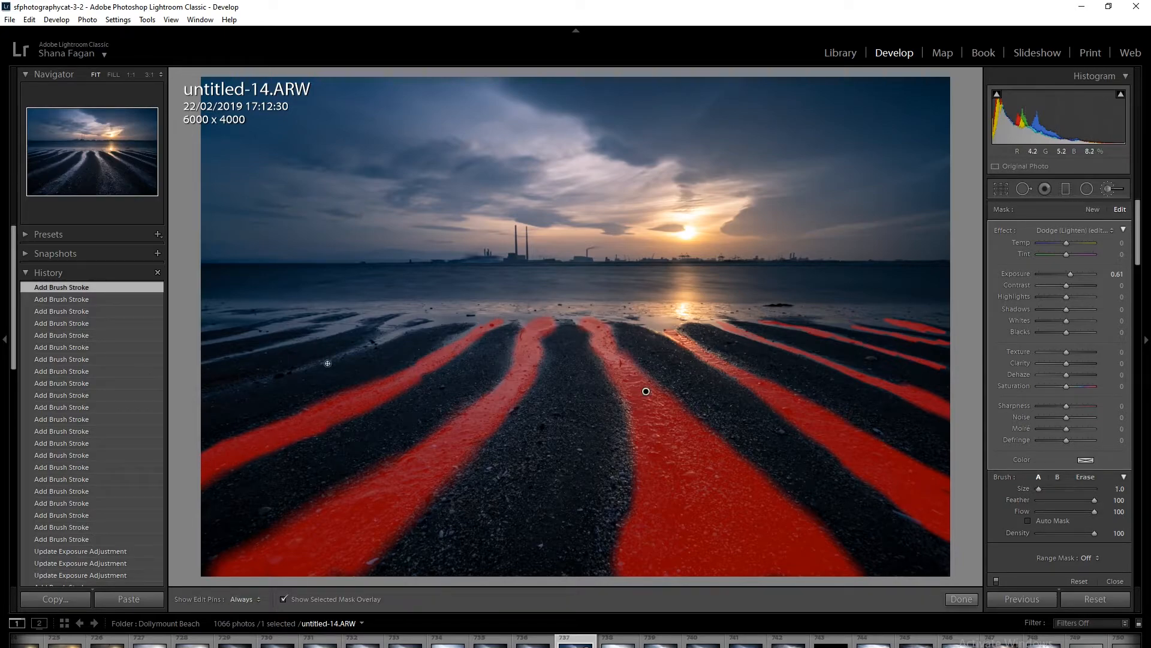
pyautogui.press('h')
pyautogui.moveTo(208, 398); pyautogui.dragTo(361, 347)
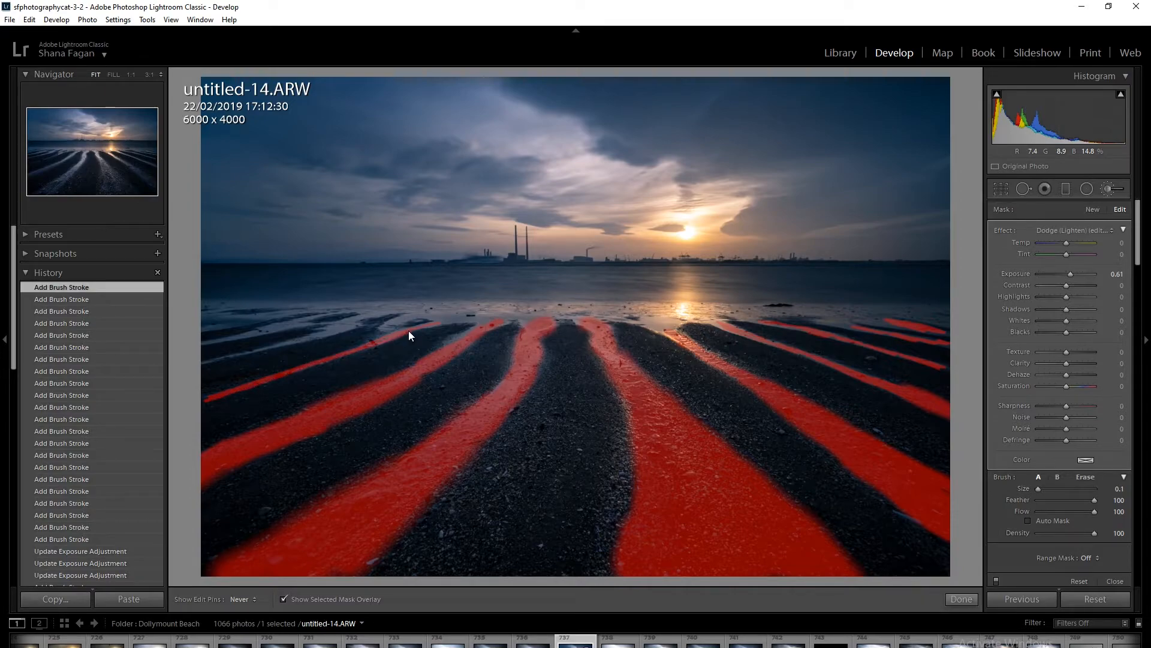
pyautogui.press('h')
pyautogui.press('h')
pyautogui.moveTo(210, 361); pyautogui.dragTo(354, 324)
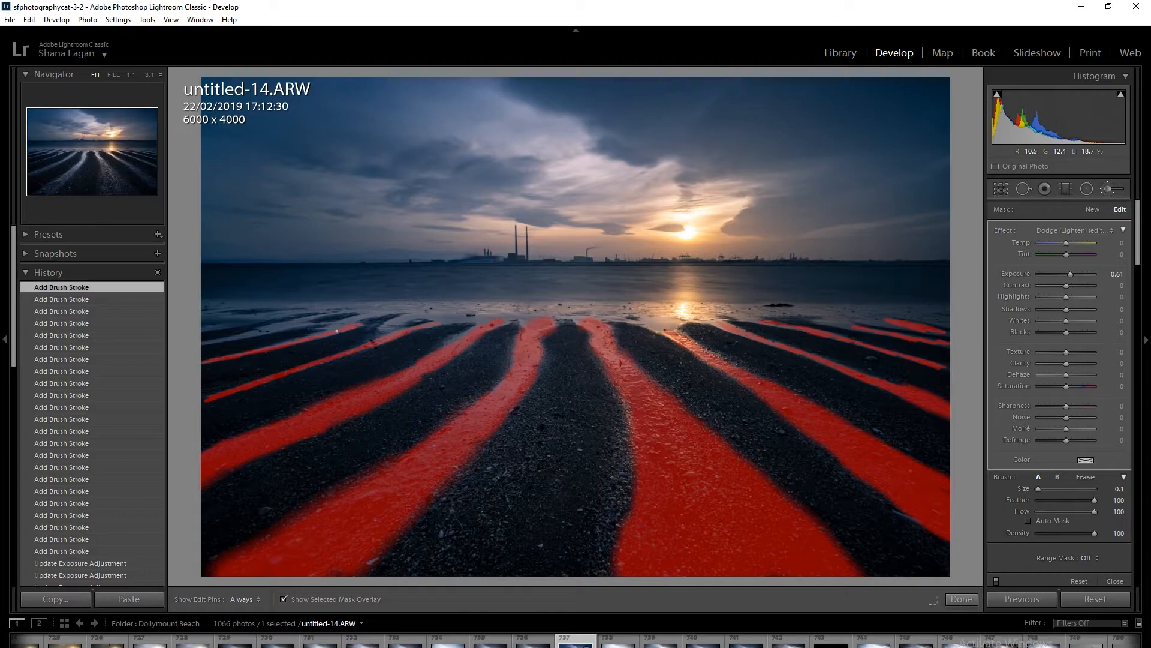
pyautogui.moveTo(236, 336); pyautogui.dragTo(262, 333)
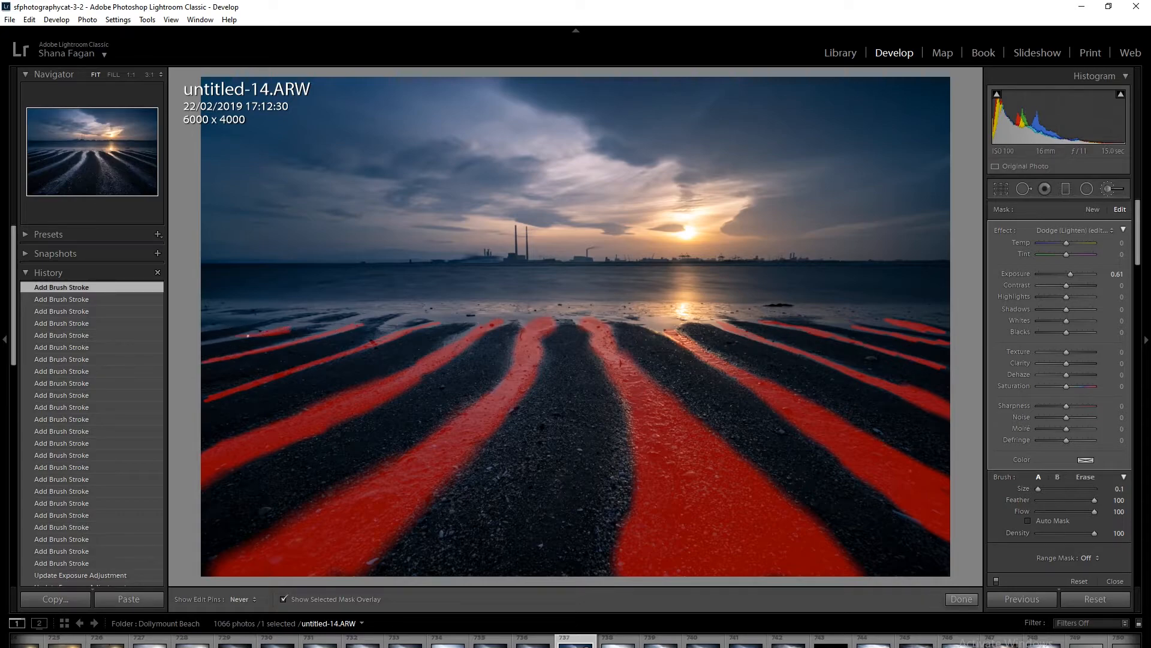
pyautogui.hotkey('ctrl', 'z')
pyautogui.hotkey('ctrl', 'y')
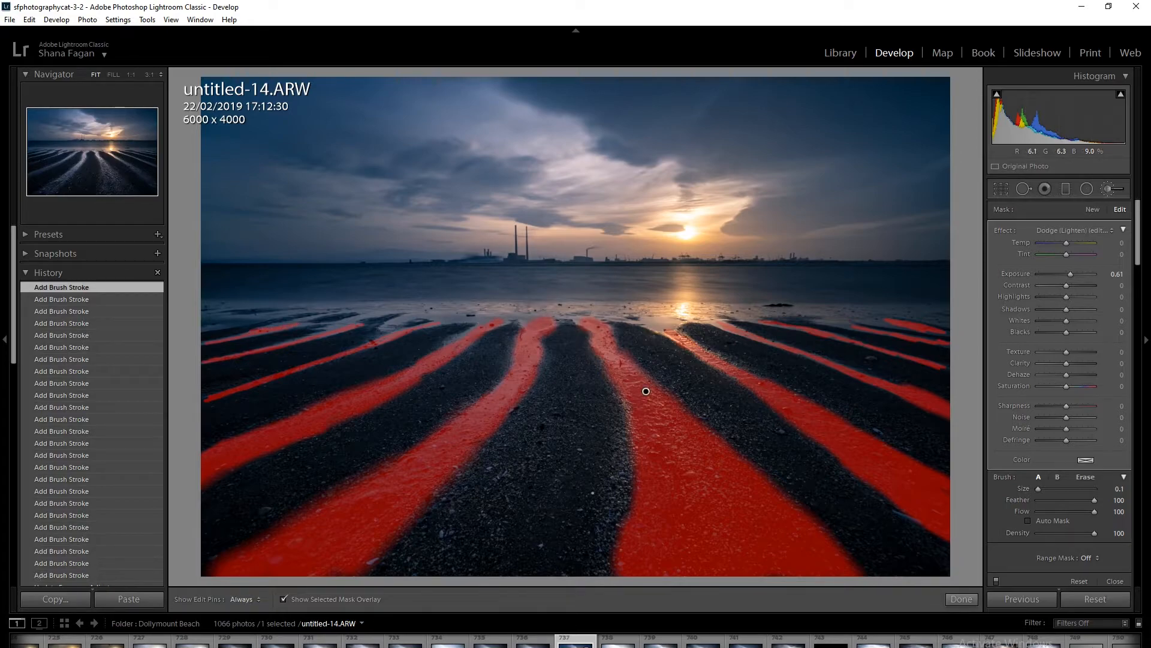
# Step: With the mask overlay hidden, set the painted channels' exposure to 0.35 and temperature to 15
pyautogui.click(286, 597)
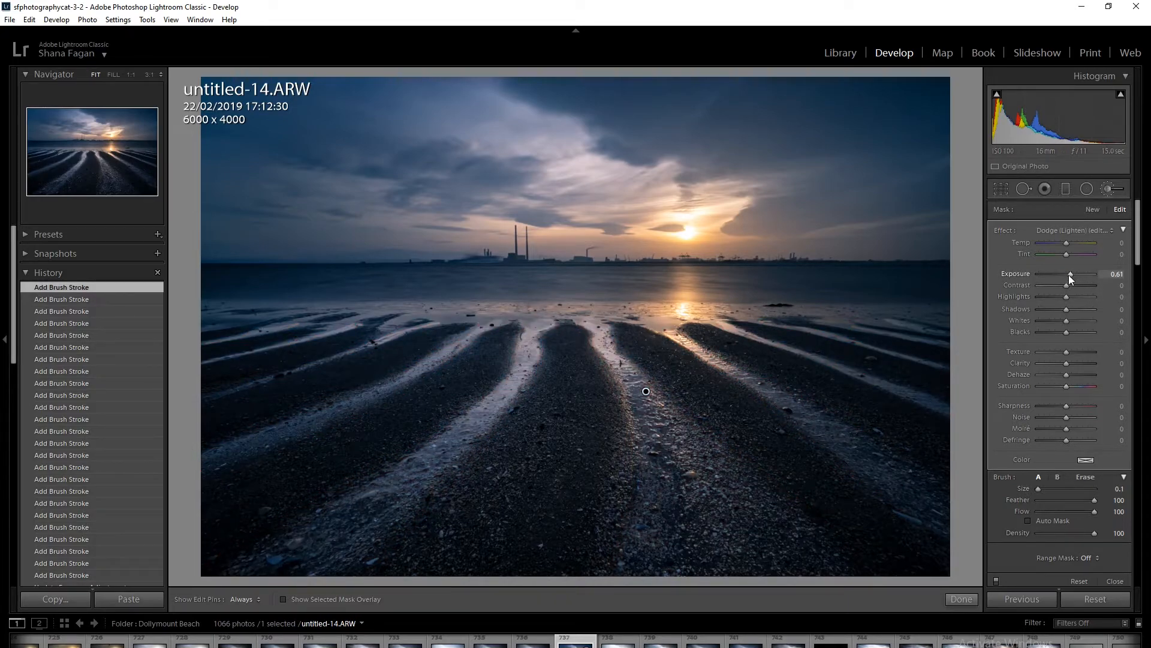
pyautogui.moveTo(1071, 272); pyautogui.dragTo(1071, 275)
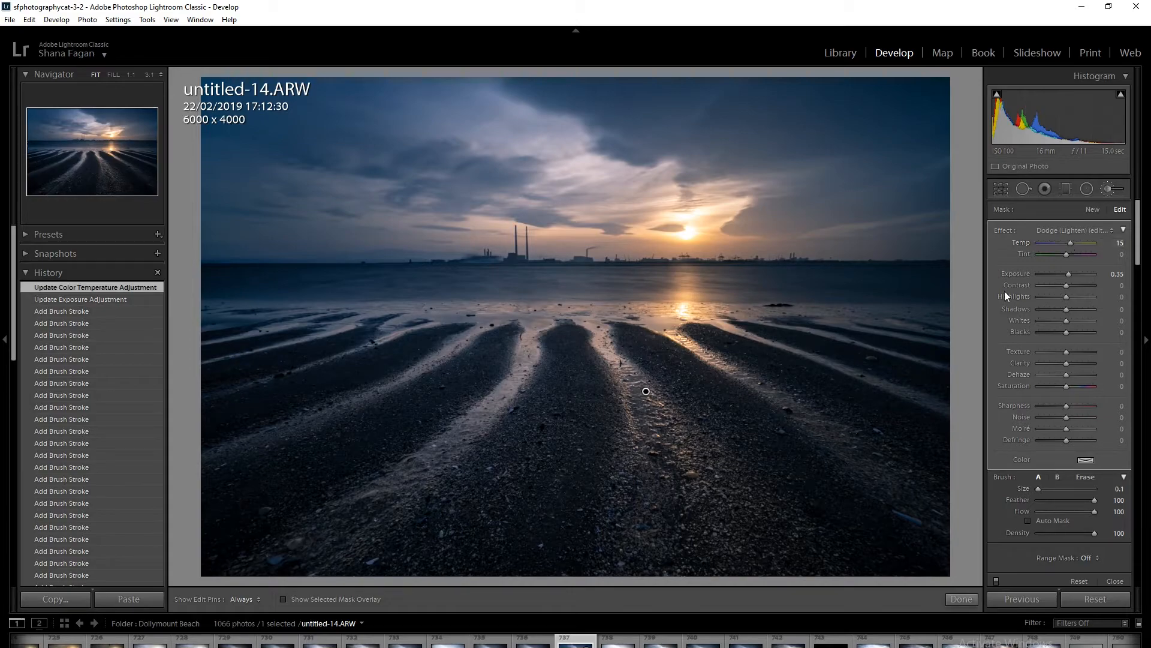
# Step: Start a new brush mask with the Burn (Darken) effect and set the brush size to 6.0
pyautogui.click(1092, 209)
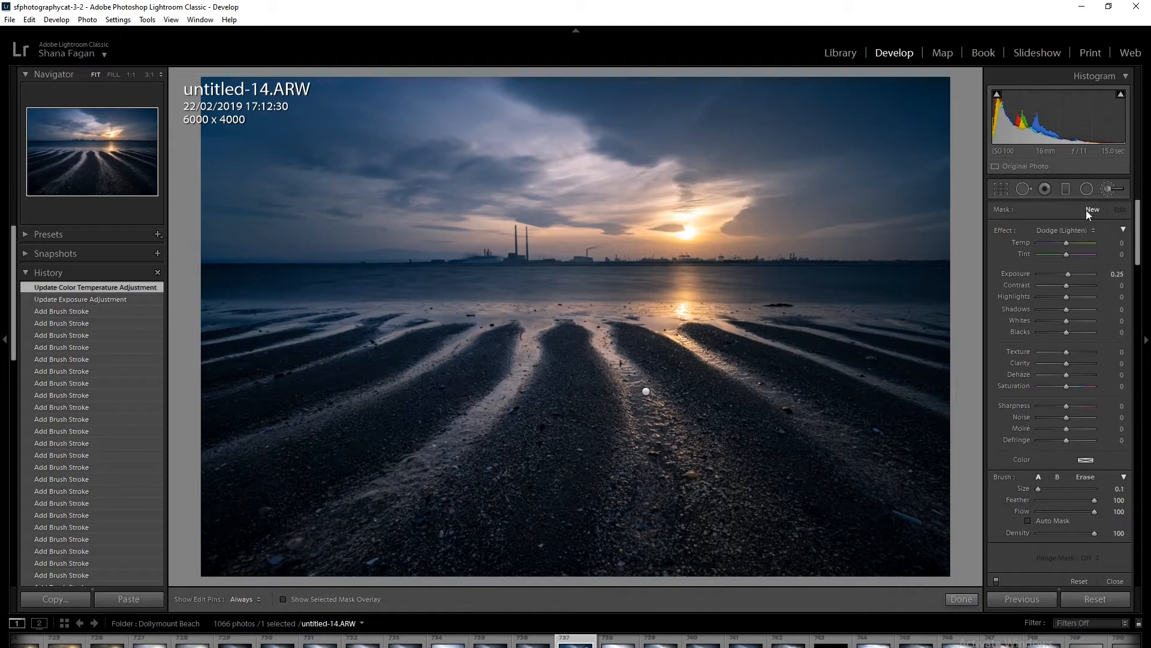
pyautogui.click(1056, 231)
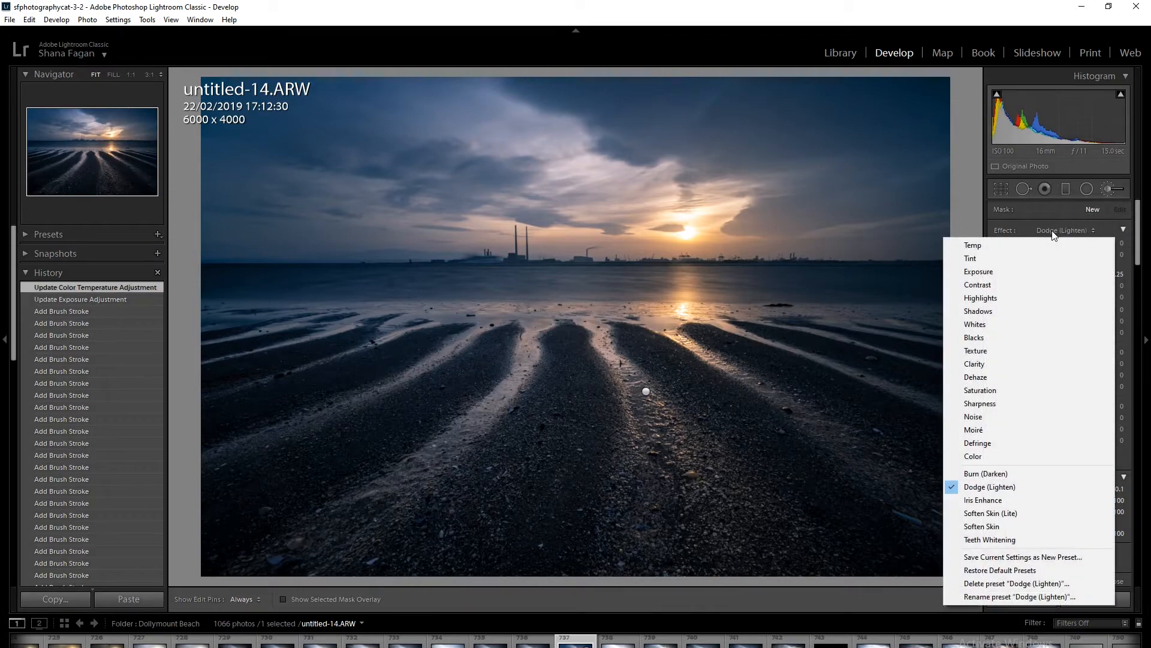
pyautogui.click(994, 473)
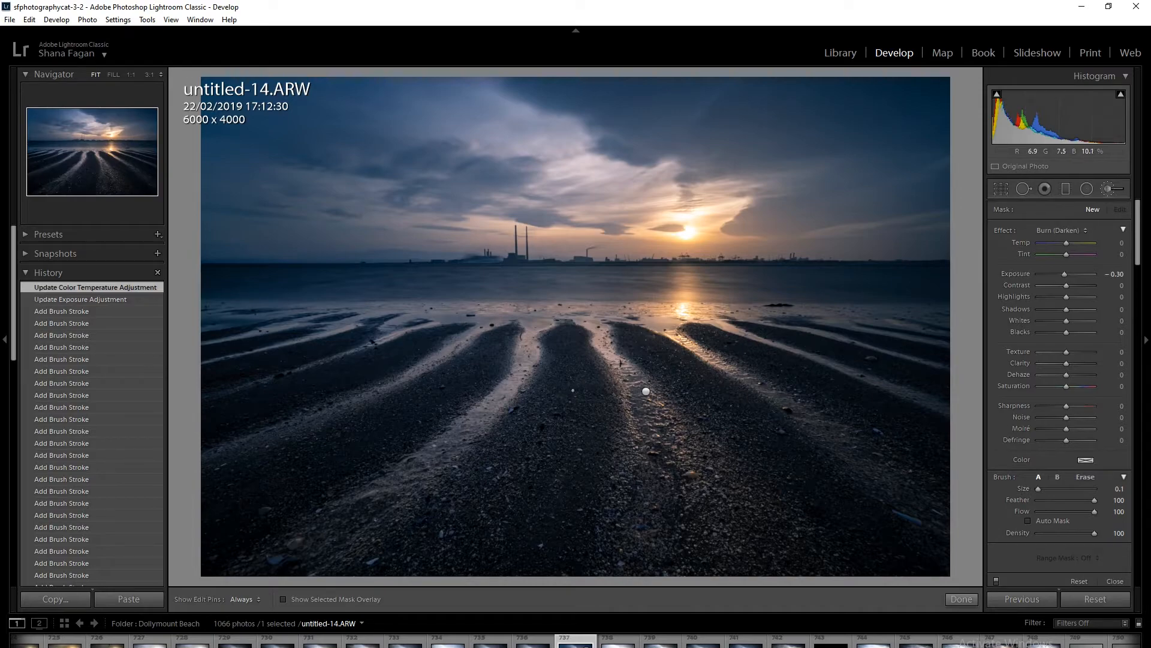
pyautogui.scroll(10, 549, 408)
pyautogui.scroll(4, 557, 406)
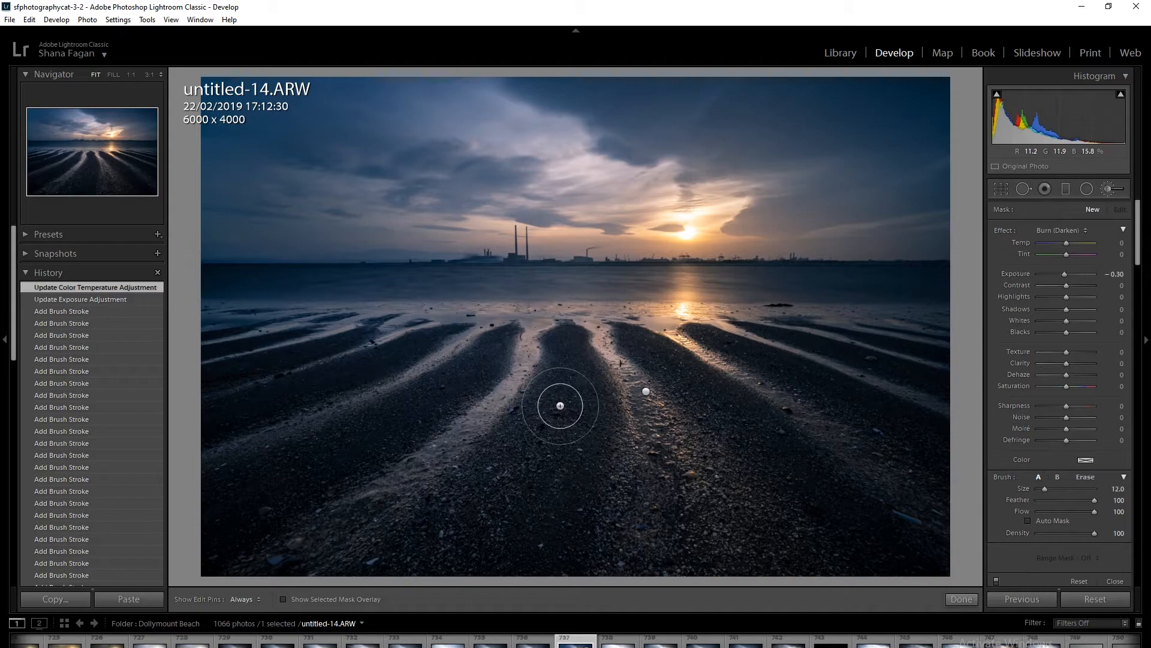
pyautogui.scroll(-3, 560, 405)
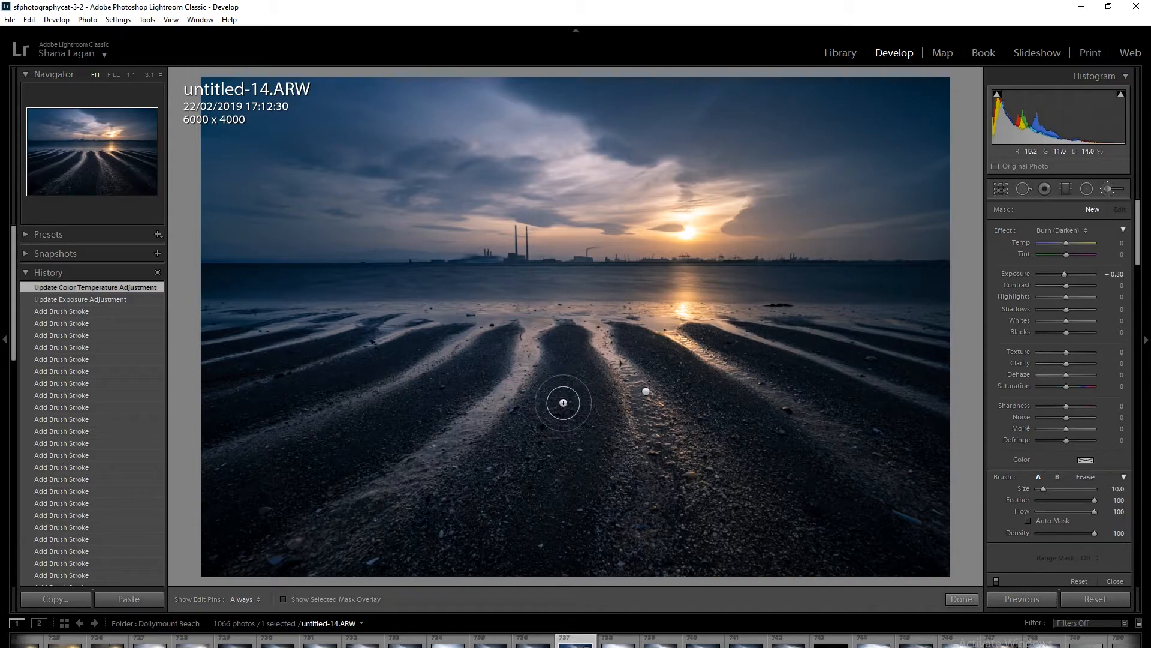
pyautogui.scroll(-5, 561, 403)
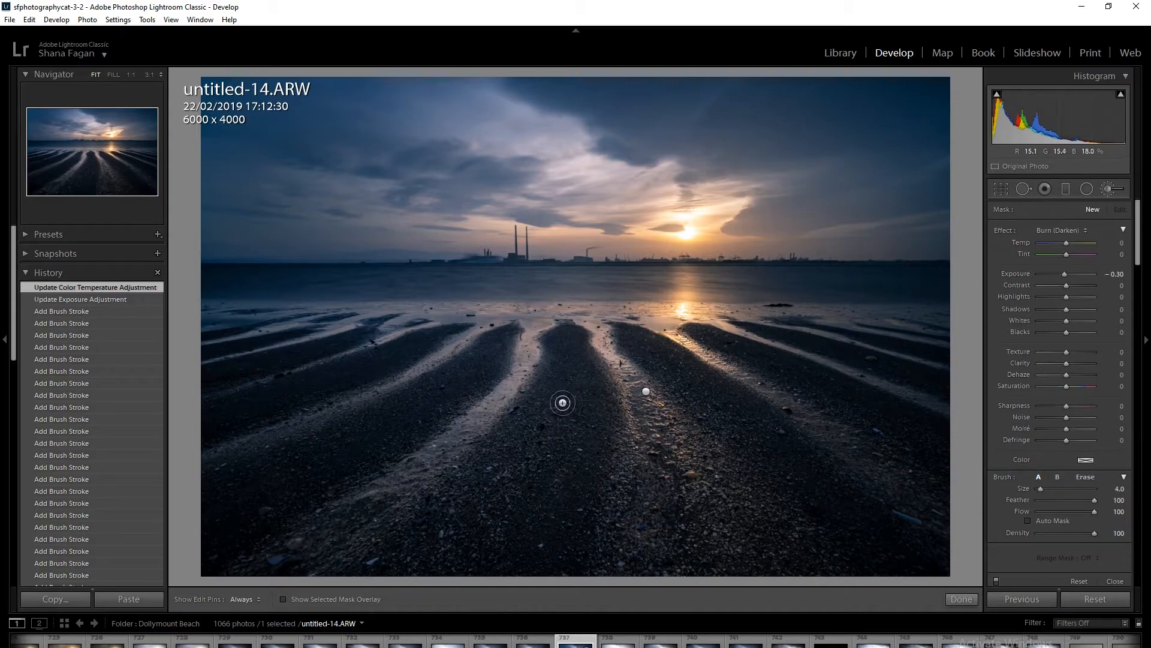
pyautogui.scroll(2, 467, 481)
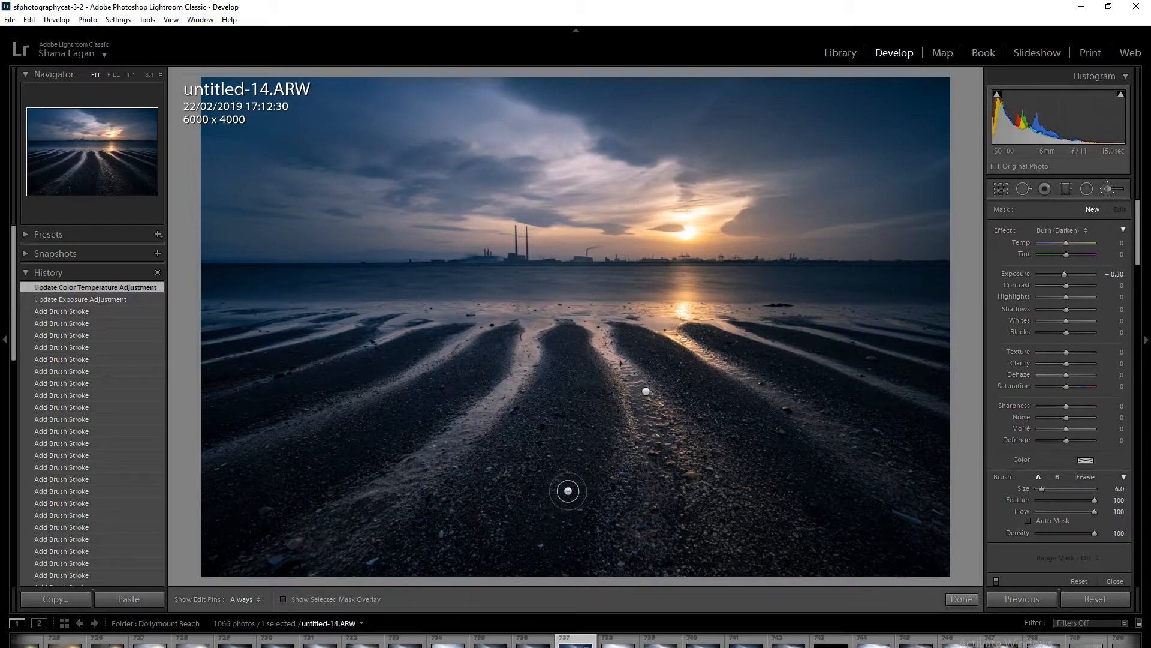
# Step: With the mask overlay shown, paint the dark ridge left of the central channel, using brush size 2.0 for its upper tip
pyautogui.click(283, 599)
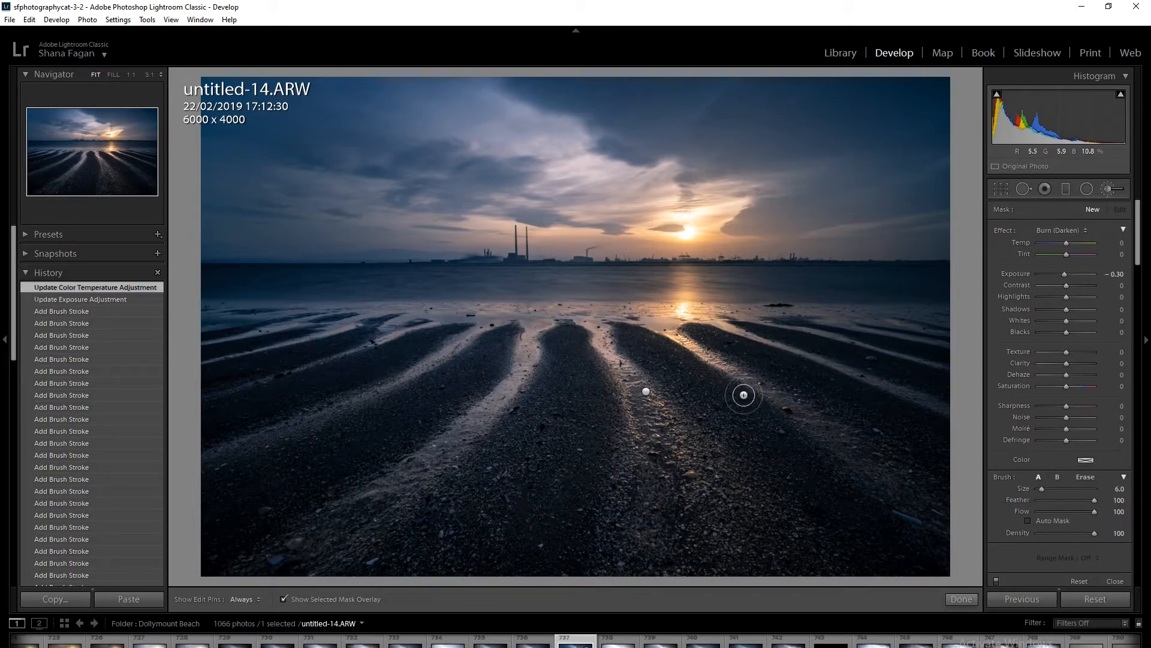
pyautogui.press('h')
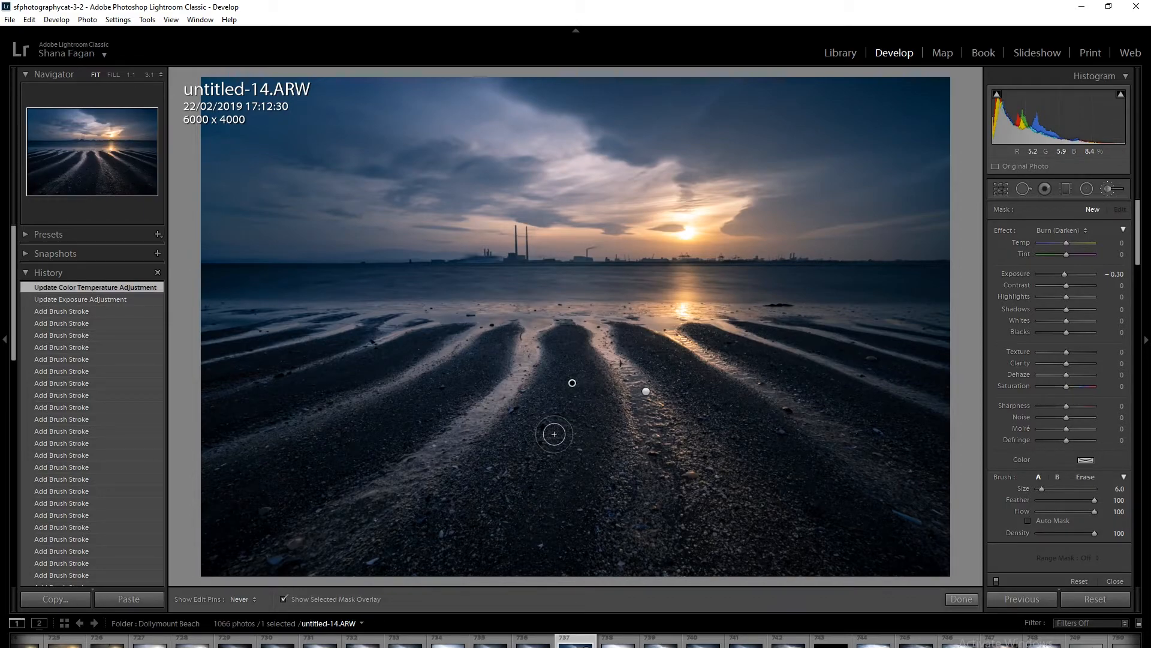
pyautogui.moveTo(569, 386); pyautogui.dragTo(501, 552)
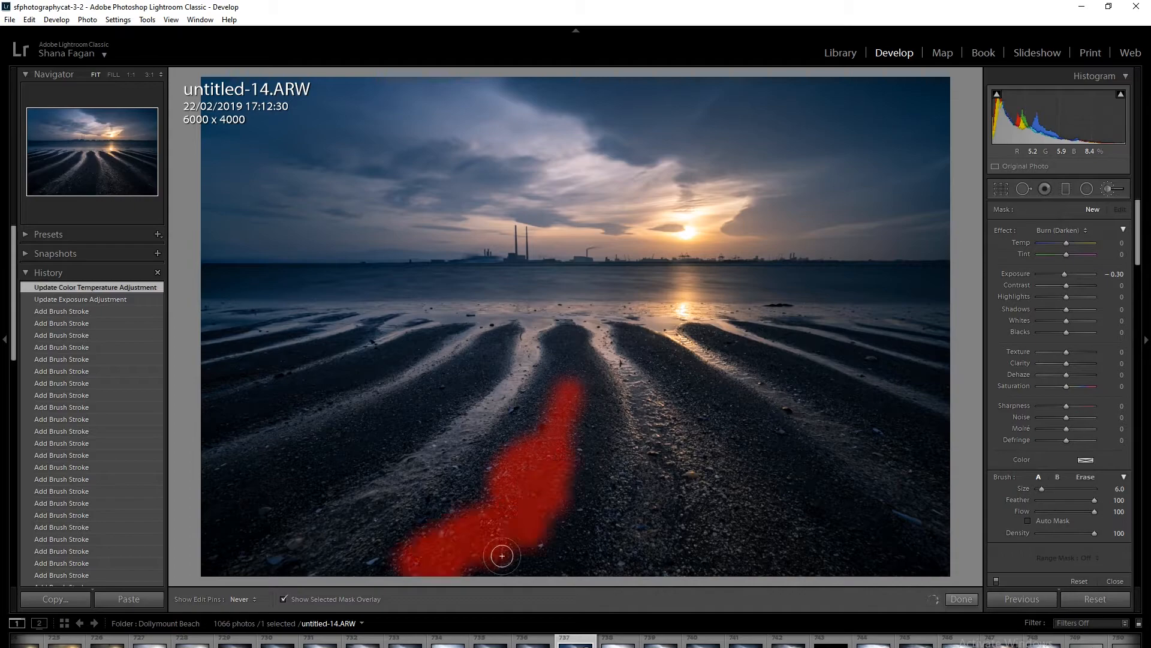
pyautogui.moveTo(561, 468)
pyautogui.mouseDown()
pyautogui.moveTo(575, 395)
pyautogui.moveTo(514, 438)
pyautogui.moveTo(453, 522)
pyautogui.moveTo(388, 563)
pyautogui.moveTo(466, 521)
pyautogui.moveTo(508, 480)
pyautogui.moveTo(451, 532)
pyautogui.moveTo(373, 572)
pyautogui.moveTo(450, 520)
pyautogui.moveTo(568, 367)
pyautogui.moveTo(573, 452)
pyautogui.moveTo(551, 530)
pyautogui.moveTo(517, 581)
pyautogui.moveTo(493, 578)
pyautogui.moveTo(542, 578)
pyautogui.moveTo(568, 542)
pyautogui.moveTo(590, 464)
pyautogui.moveTo(573, 372)
pyautogui.moveTo(588, 444)
pyautogui.moveTo(540, 545)
pyautogui.moveTo(573, 490)
pyautogui.moveTo(550, 532)
pyautogui.moveTo(566, 424)
pyautogui.moveTo(507, 472)
pyautogui.moveTo(496, 523)
pyautogui.mouseUp()
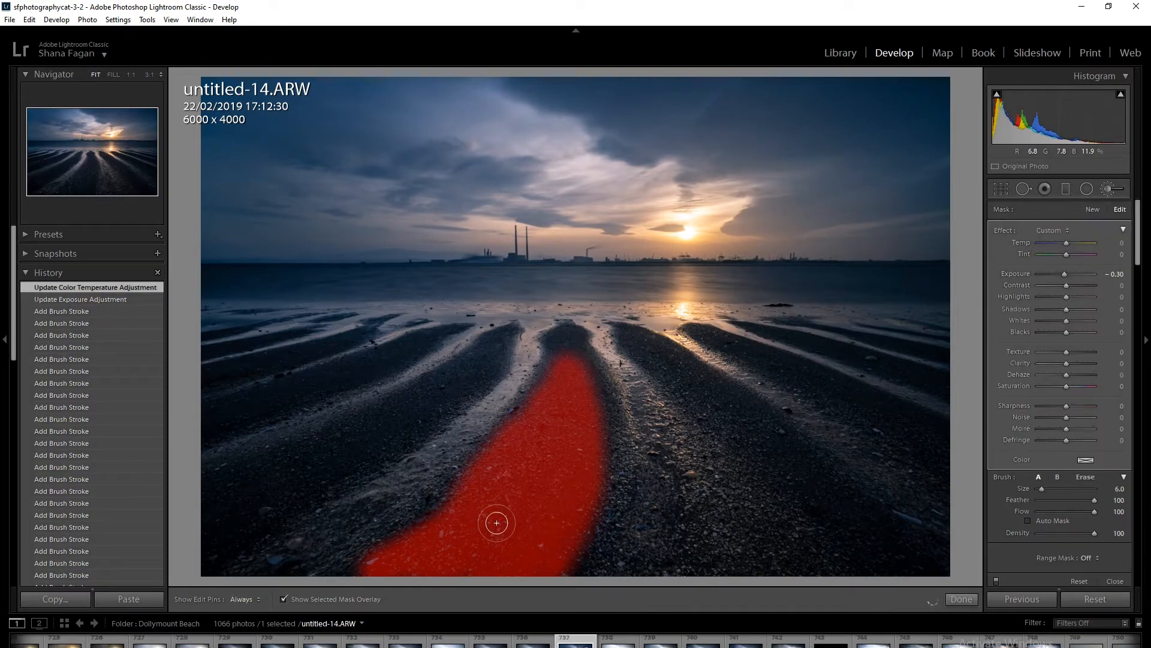
pyautogui.scroll(-4, 571, 361)
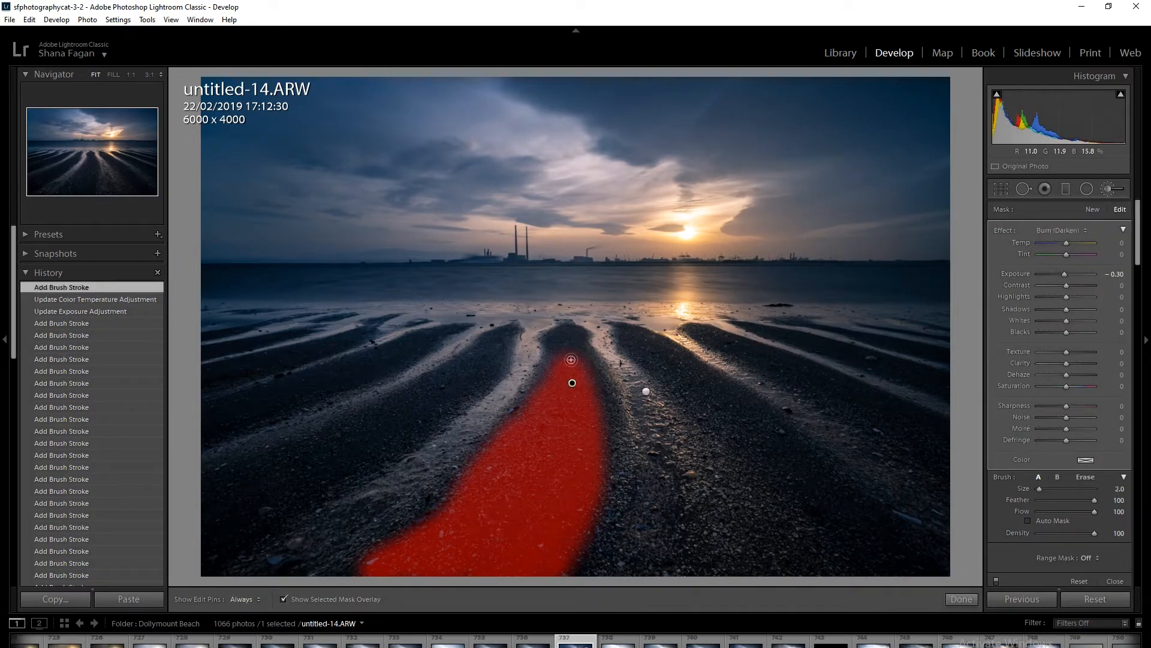
pyautogui.press('h')
pyautogui.moveTo(562, 349); pyautogui.dragTo(567, 337)
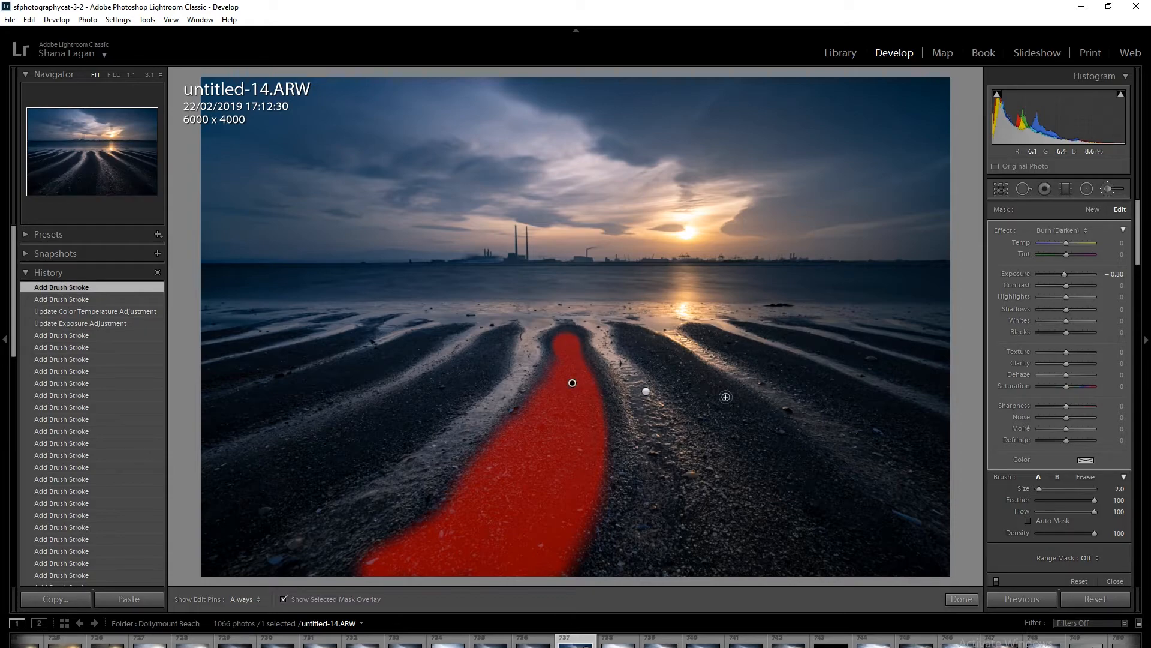
# Step: Paint the burn mask along the dark ridge right of the central channel, from near the waterline toward the lower-right corner, at size 2.0
pyautogui.moveTo(718, 390)
pyautogui.mouseDown()
pyautogui.moveTo(656, 344)
pyautogui.moveTo(755, 424)
pyautogui.moveTo(725, 400)
pyautogui.moveTo(764, 418)
pyautogui.mouseUp()
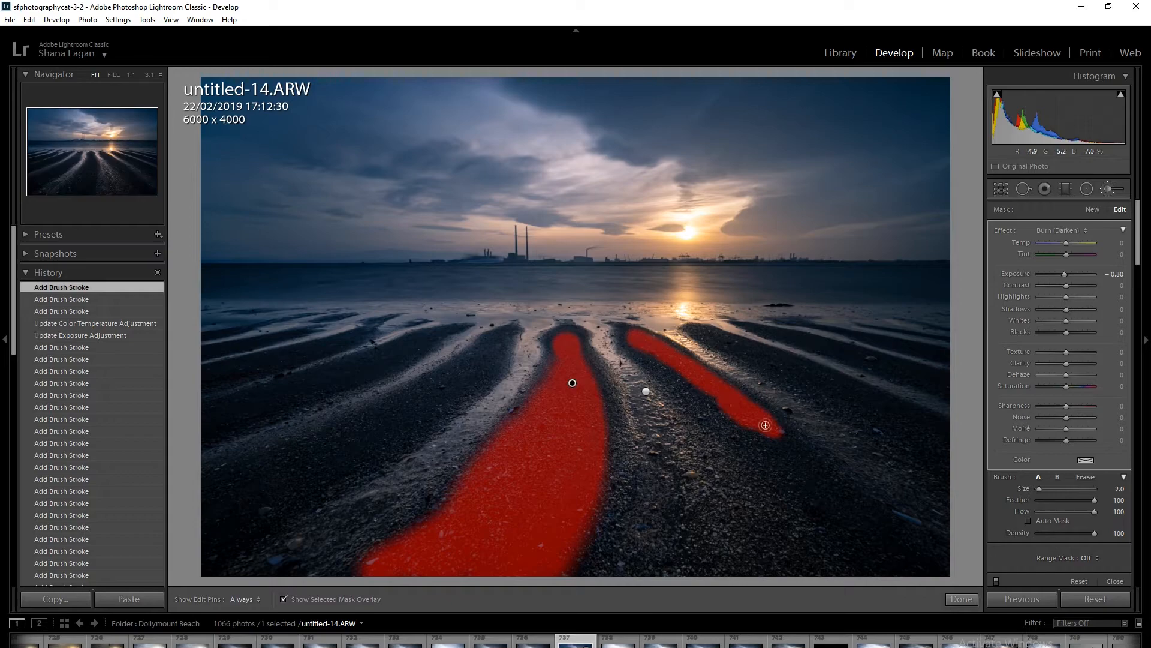
pyautogui.moveTo(732, 412); pyautogui.dragTo(842, 489)
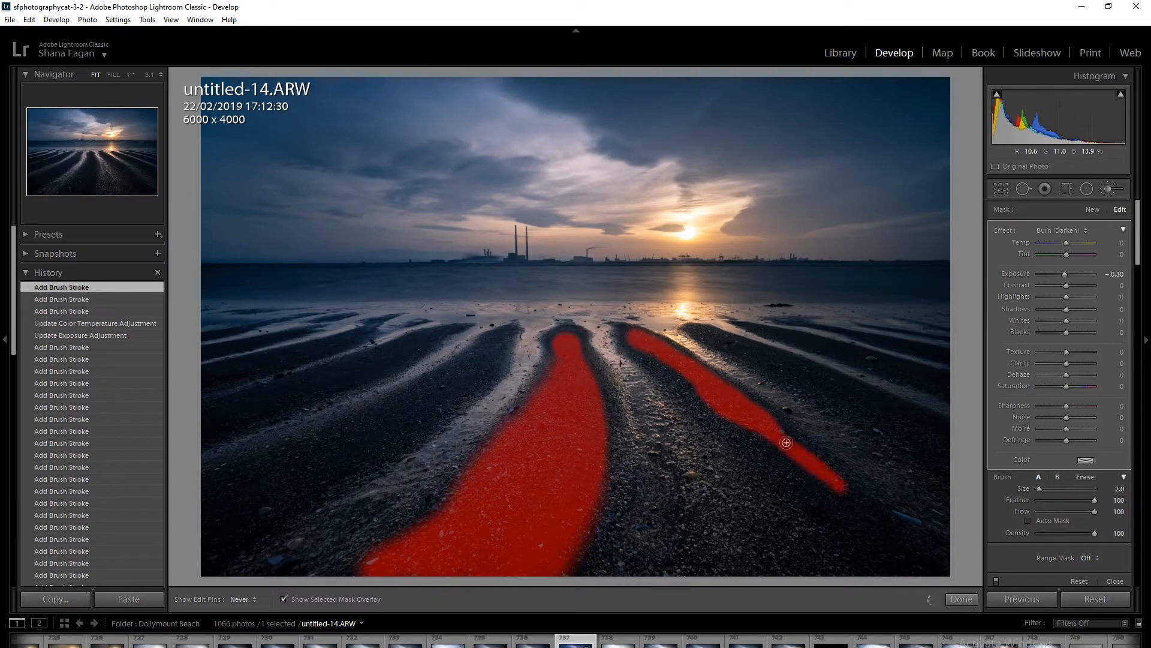
pyautogui.moveTo(786, 441)
pyautogui.mouseDown()
pyautogui.moveTo(889, 524)
pyautogui.moveTo(666, 368)
pyautogui.mouseUp()
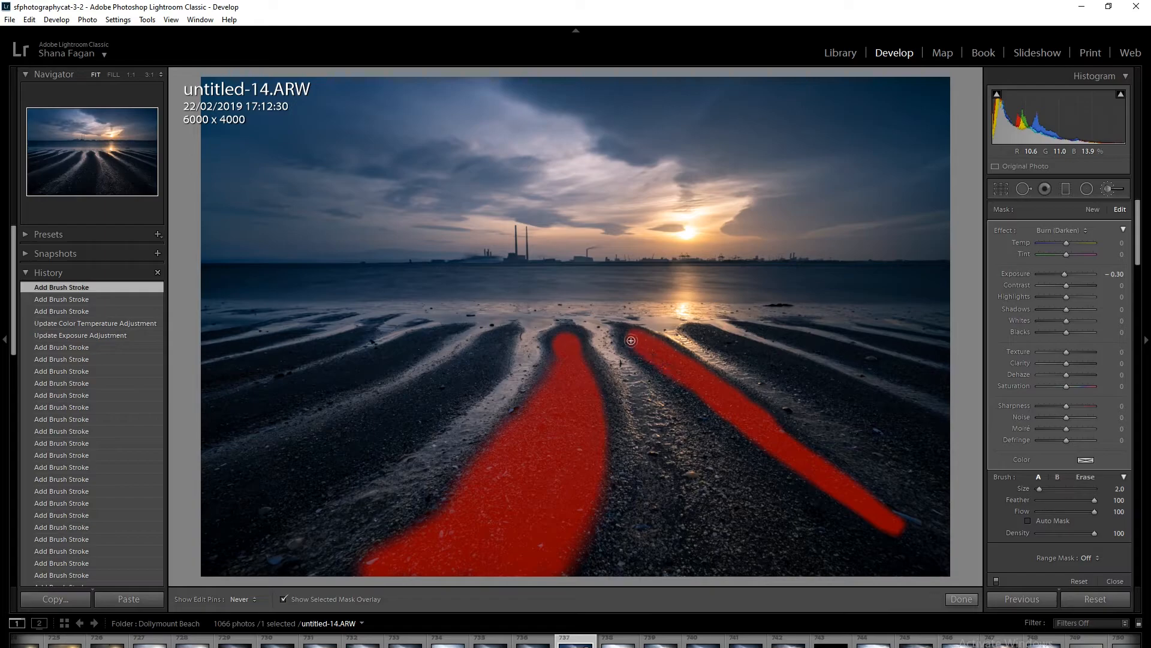
pyautogui.press('h')
pyautogui.press('h')
pyautogui.press('h')
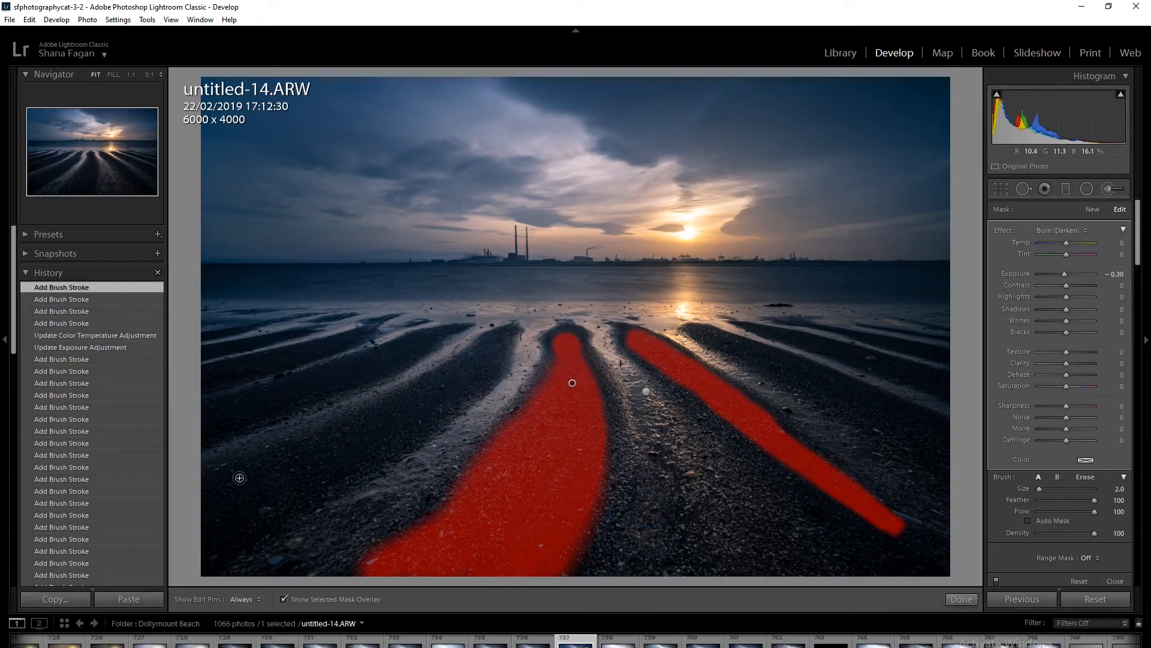
# Step: Paint the burn mask along the next dark ridge to the left, from the photo's left edge up to the waterline, reducing the brush size to 1.0
pyautogui.moveTo(239, 478); pyautogui.dragTo(461, 368)
pyautogui.scroll(1, 360, 424)
pyautogui.moveTo(359, 424)
pyautogui.mouseDown()
pyautogui.moveTo(249, 476)
pyautogui.moveTo(206, 478)
pyautogui.moveTo(378, 416)
pyautogui.moveTo(470, 359)
pyautogui.moveTo(206, 511)
pyautogui.moveTo(210, 540)
pyautogui.moveTo(413, 413)
pyautogui.moveTo(495, 344)
pyautogui.moveTo(444, 388)
pyautogui.moveTo(493, 352)
pyautogui.moveTo(236, 506)
pyautogui.moveTo(207, 543)
pyautogui.moveTo(258, 493)
pyautogui.moveTo(216, 526)
pyautogui.mouseUp()
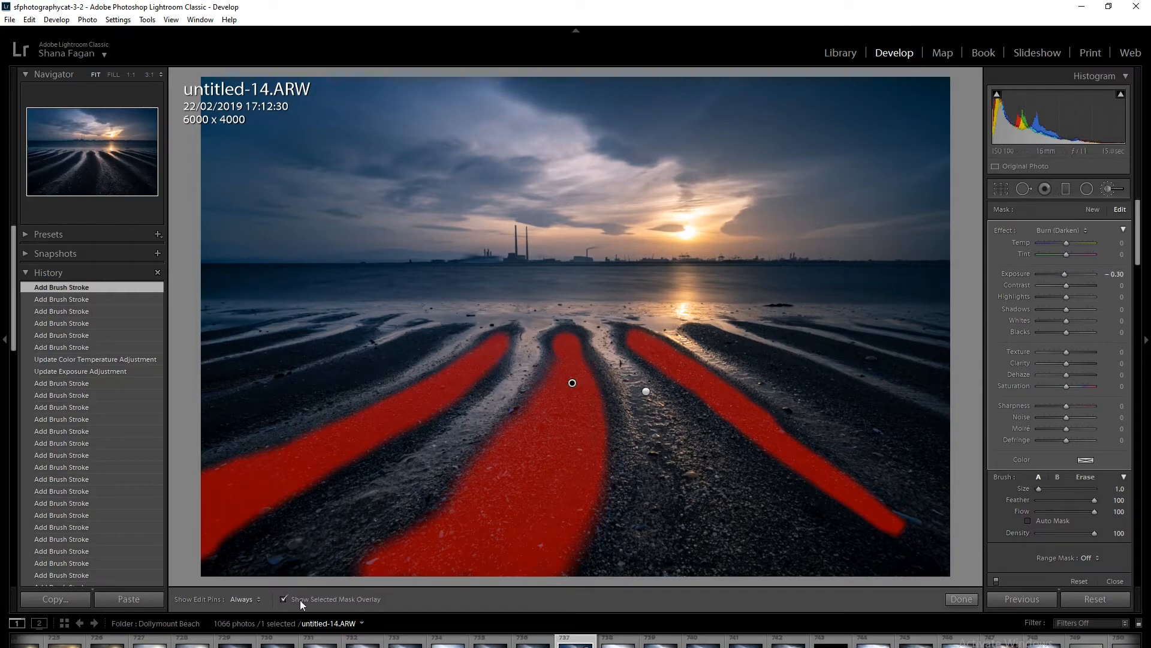
# Step: With the mask overlay hidden, set the burned ridges' exposure to -0.09 and close the adjustment brush
pyautogui.click(283, 599)
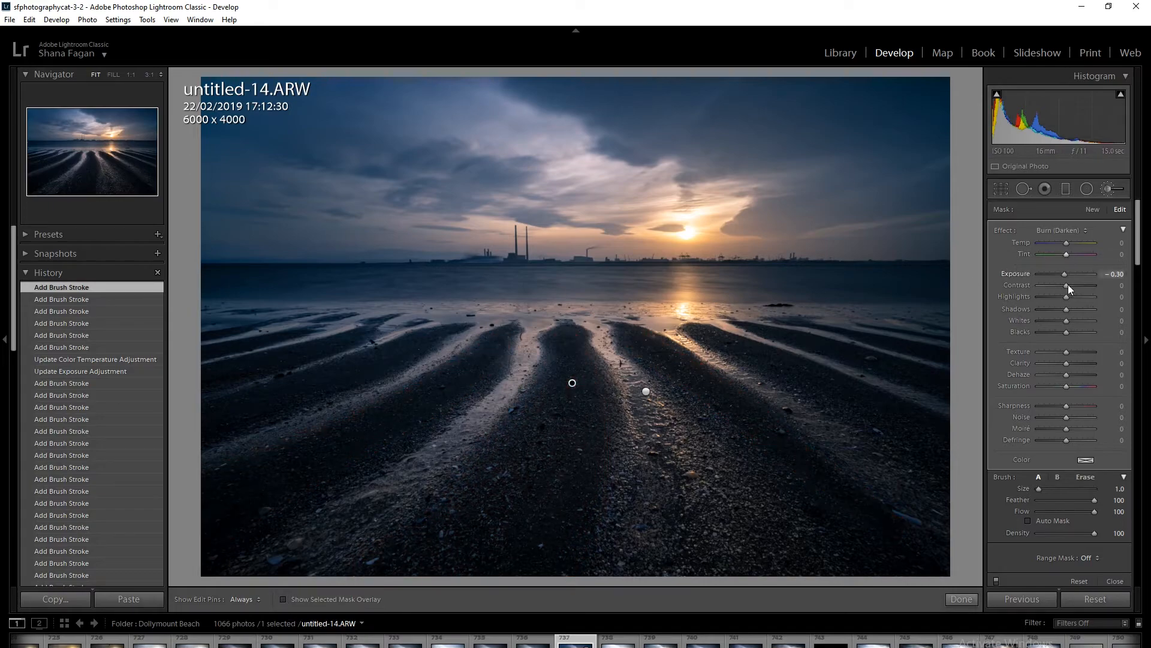
pyautogui.moveTo(1065, 274); pyautogui.dragTo(1065, 274)
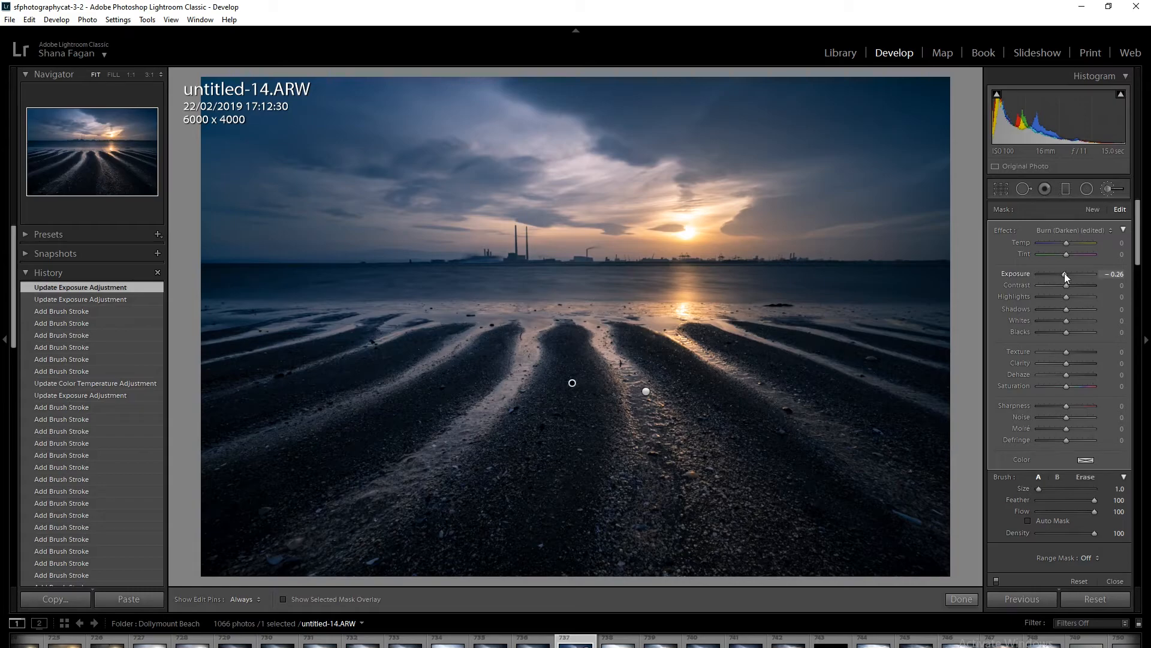
pyautogui.moveTo(1064, 272); pyautogui.dragTo(1066, 275)
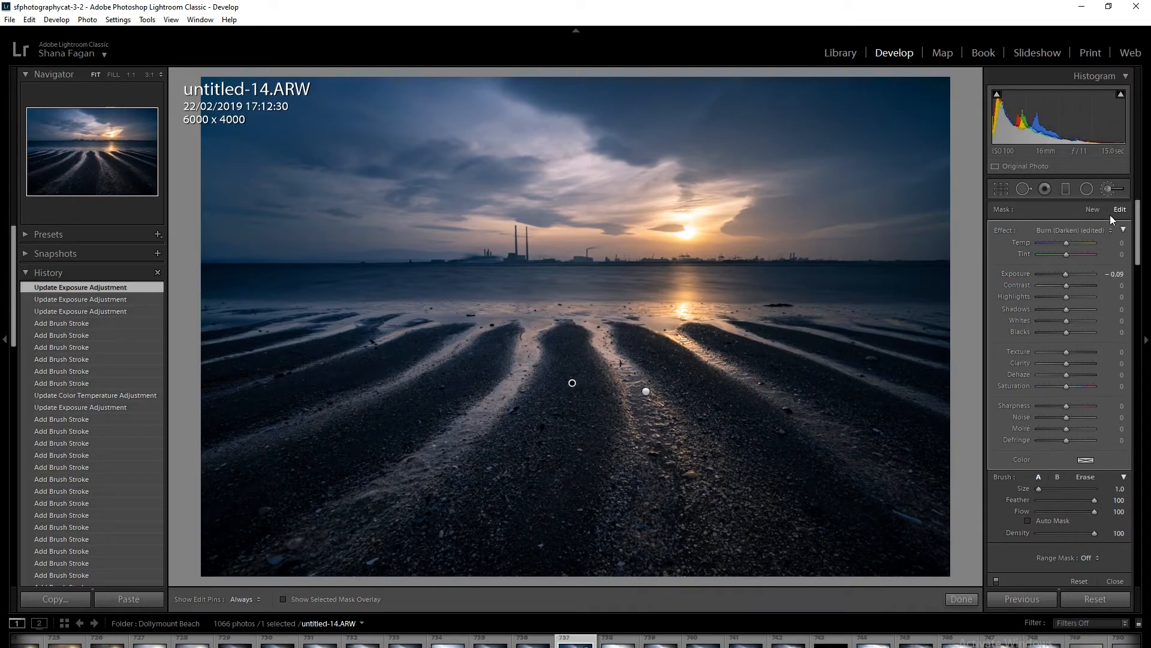
pyautogui.press('k')
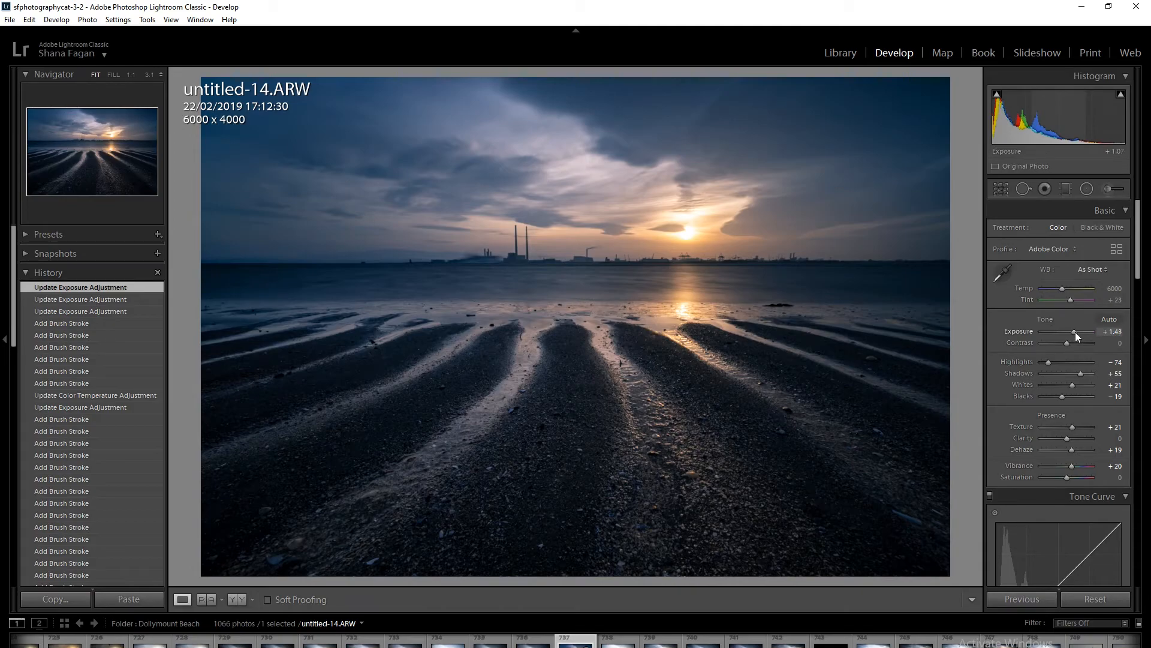
# Step: Set the photo's overall exposure to +0.95 and its vibrance to +26
pyautogui.moveTo(1074, 332); pyautogui.dragTo(1071, 330)
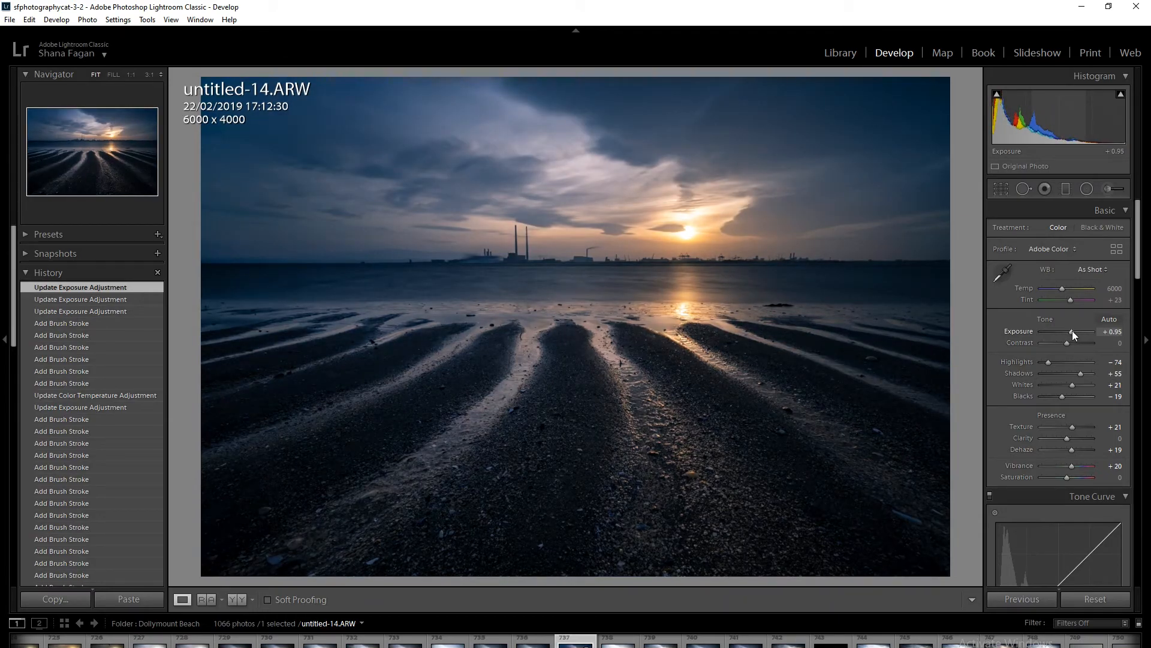
pyautogui.moveTo(1072, 330); pyautogui.dragTo(1072, 330)
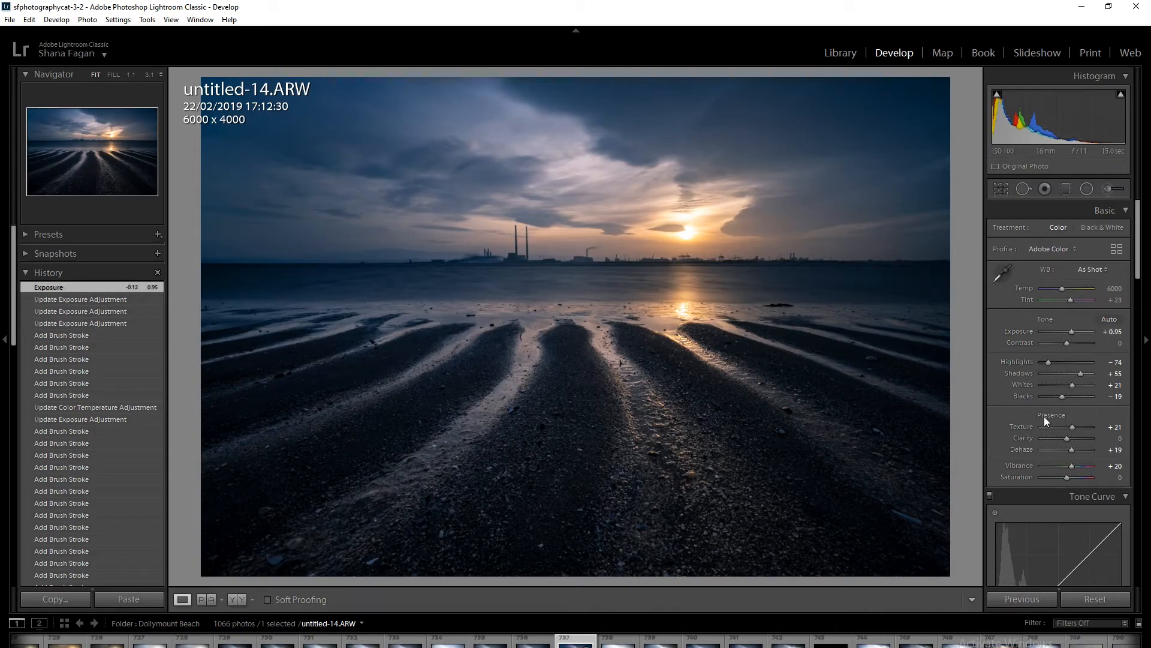
pyautogui.moveTo(1071, 466); pyautogui.dragTo(1073, 466)
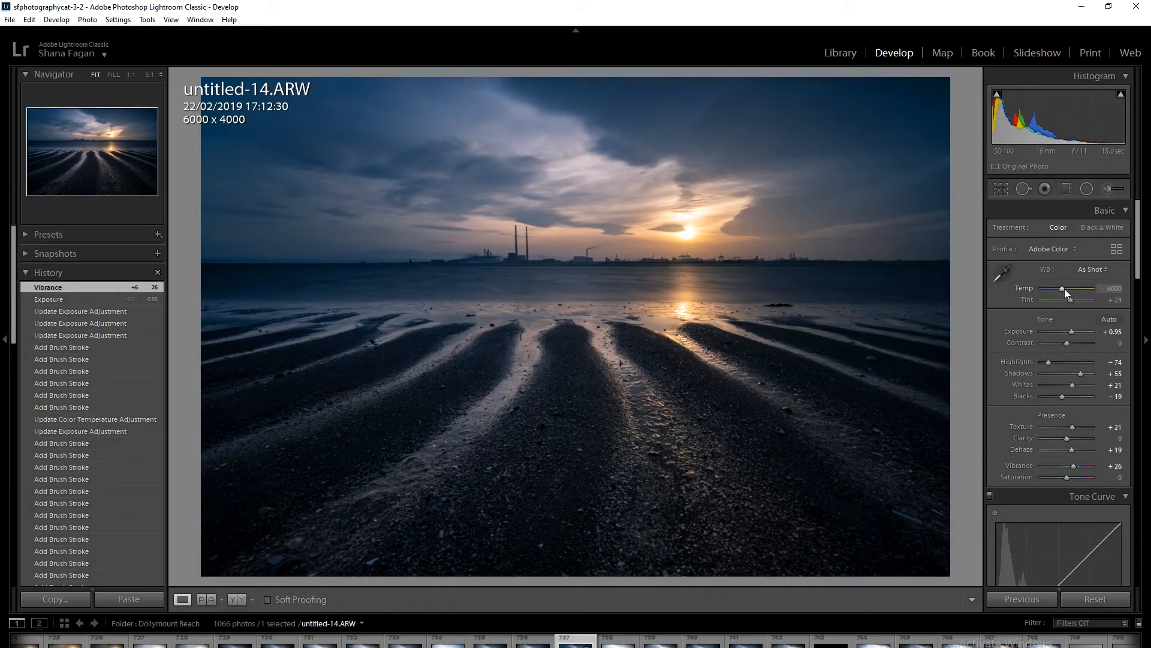
# Step: Warm the photo's white balance to a temperature of 6405 and set the saturation to +2
pyautogui.moveTo(1062, 289); pyautogui.dragTo(1066, 289)
pyautogui.moveTo(1065, 288); pyautogui.dragTo(1065, 288)
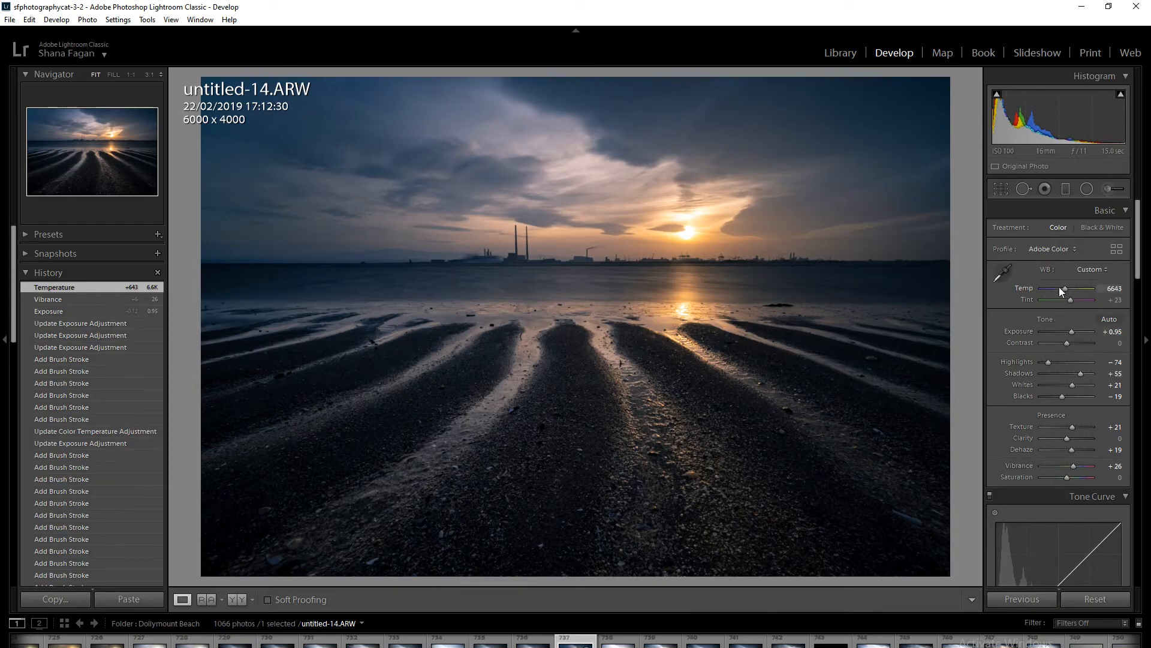
pyautogui.moveTo(1067, 289); pyautogui.dragTo(1070, 289)
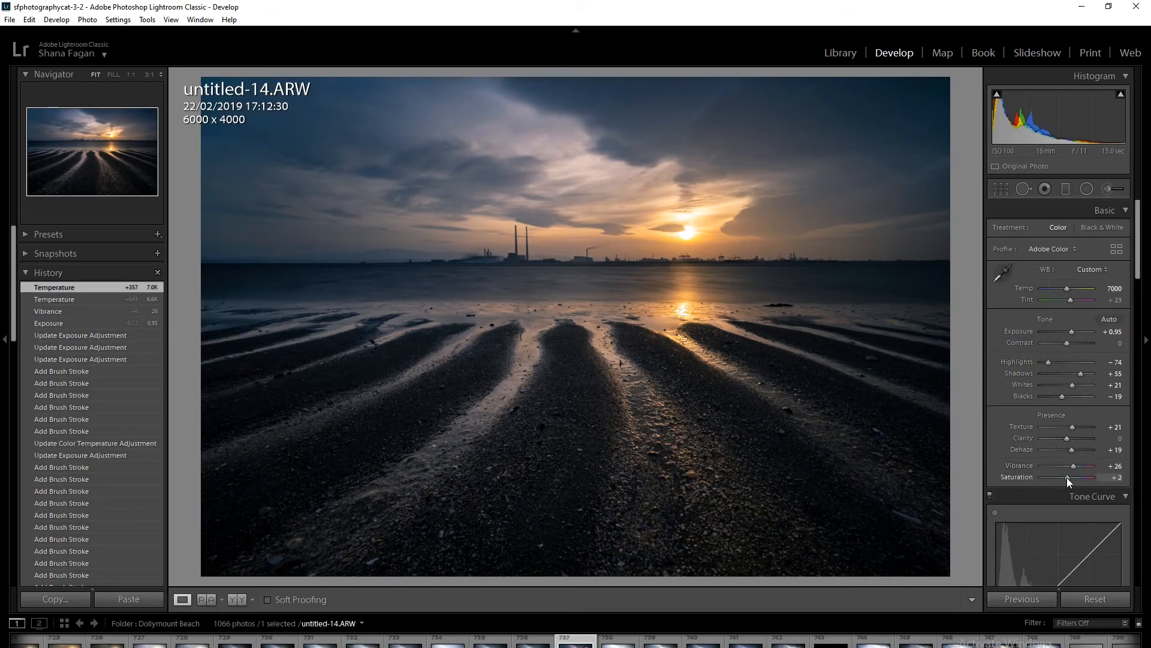
pyautogui.moveTo(1065, 286); pyautogui.dragTo(1062, 287)
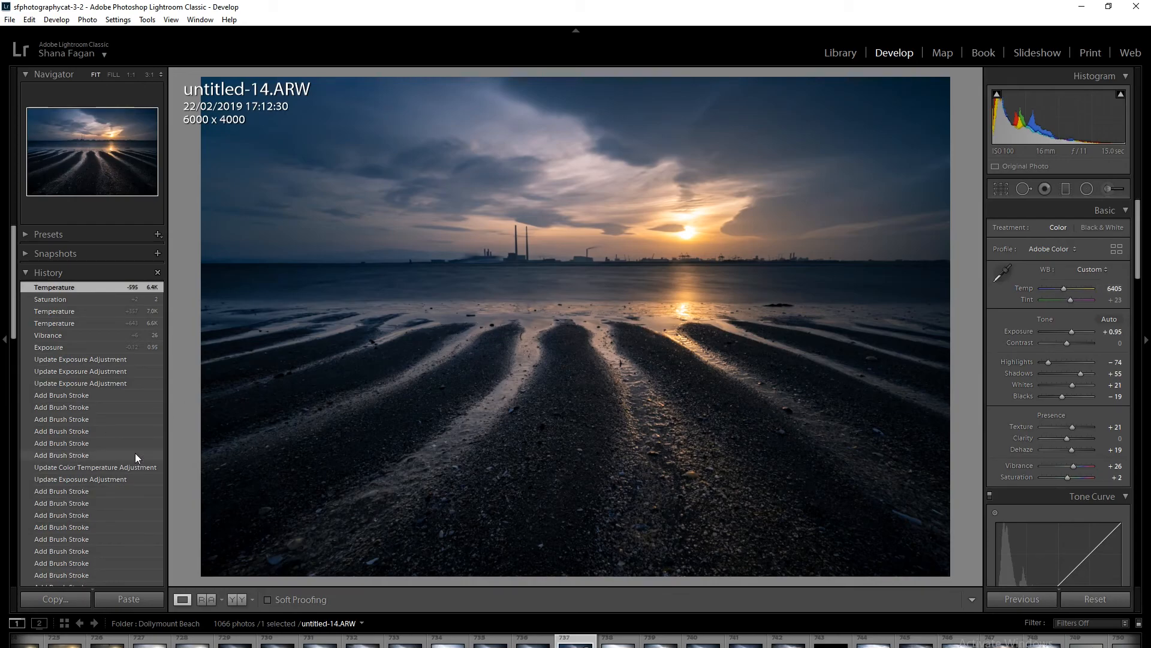
# Step: Review the edit history back to the import and compare the before and after versions side by side
pyautogui.scroll(-15, 135, 455)
pyautogui.scroll(-4, 123, 458)
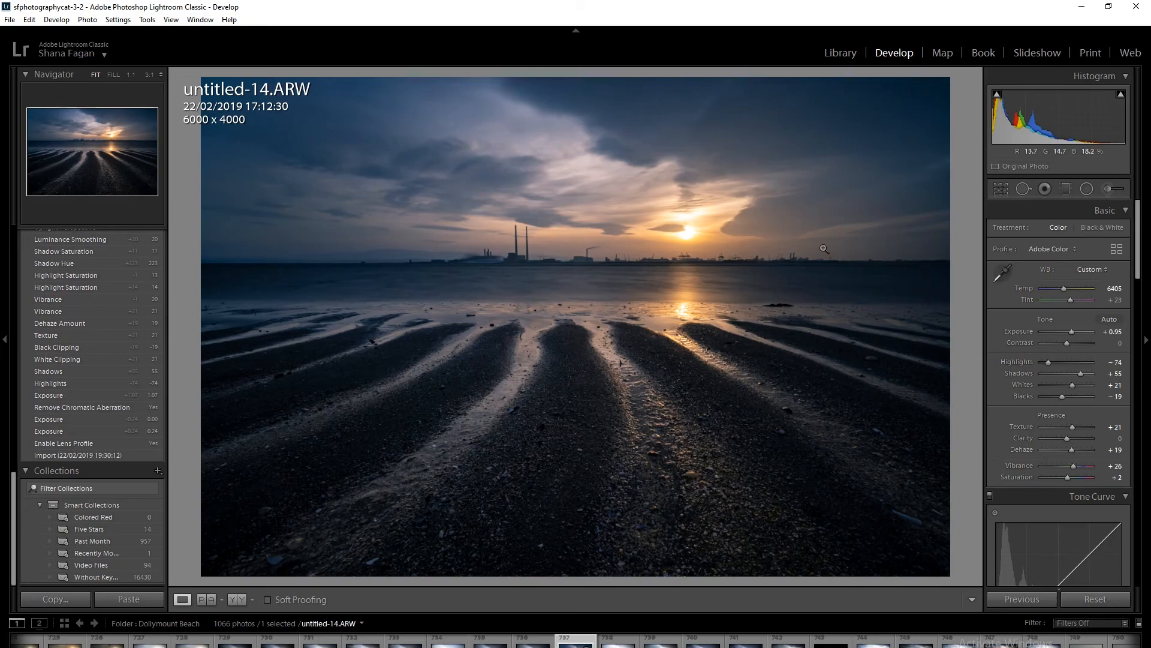
pyautogui.press('y')
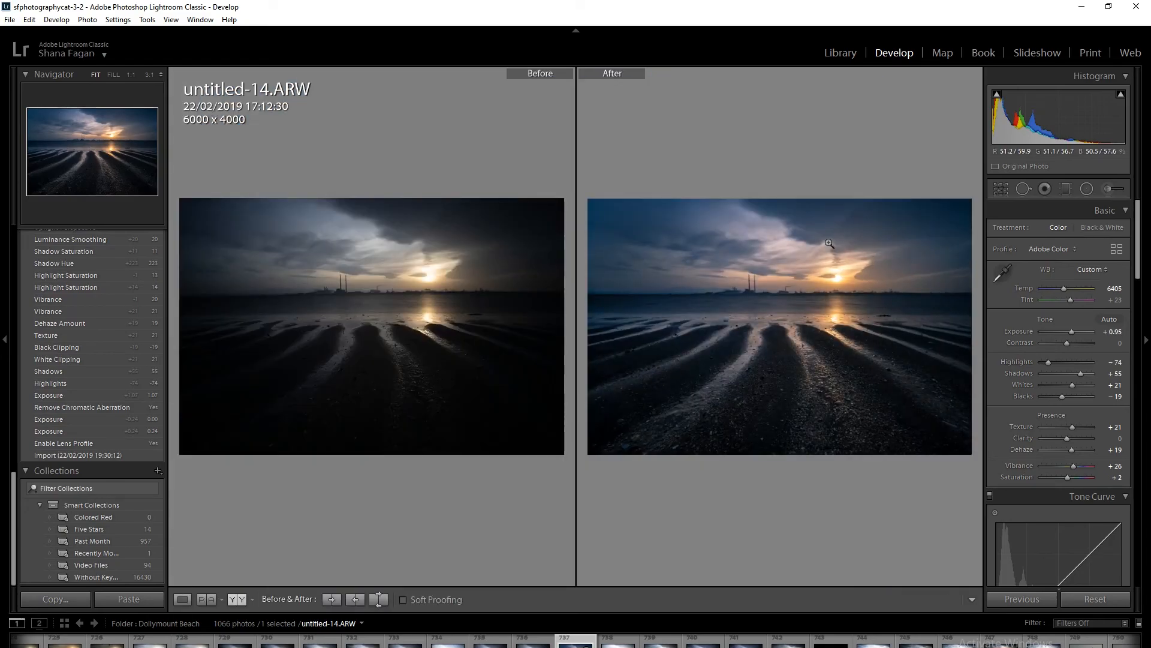